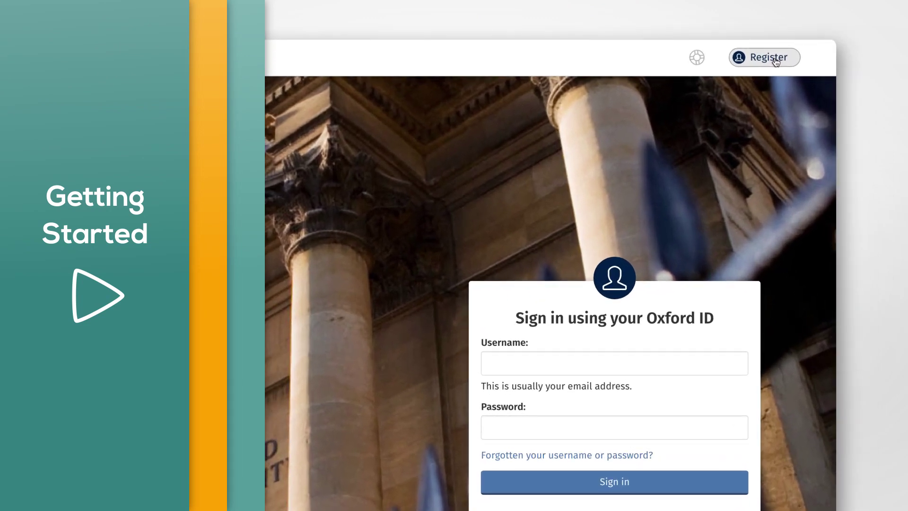
- Start a new Oxford ID registration, entering first name, last name, e-mail username and password
{"action": "left_click", "coordinate": [775, 59]}
{"action": "key", "text": "Tab"}
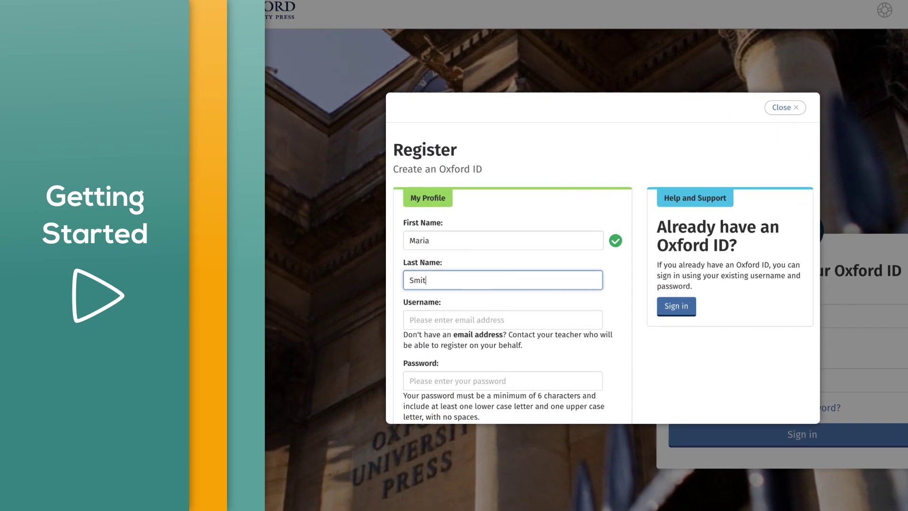
{"action": "key", "text": "Tab"}
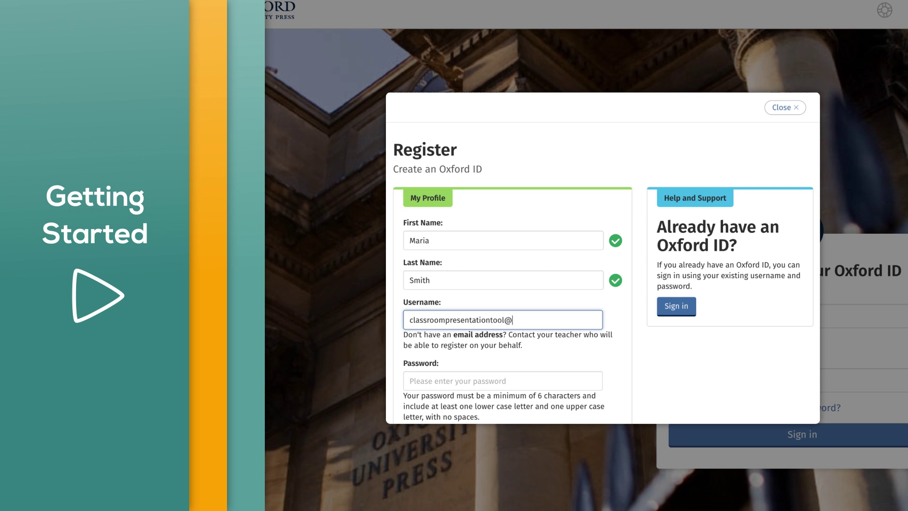
{"action": "key", "text": "Tab"}
{"action": "type", "text": "••••••••••"}
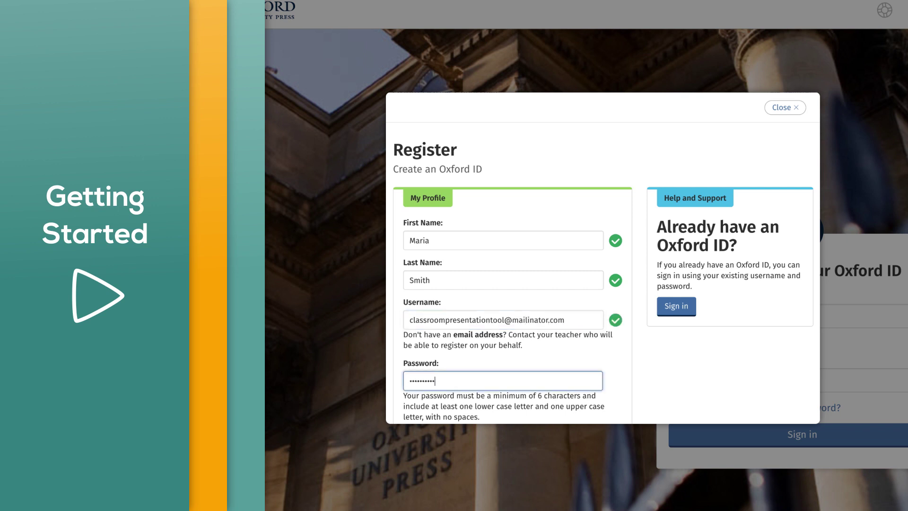
- Confirm the password, accept the terms, create the account and start using the bookshelf
{"action": "scroll", "coordinate": [603, 273], "scroll_direction": "down", "scroll_amount": 3}
{"action": "key", "text": "Tab"}
{"action": "type", "text": "••••••••"}
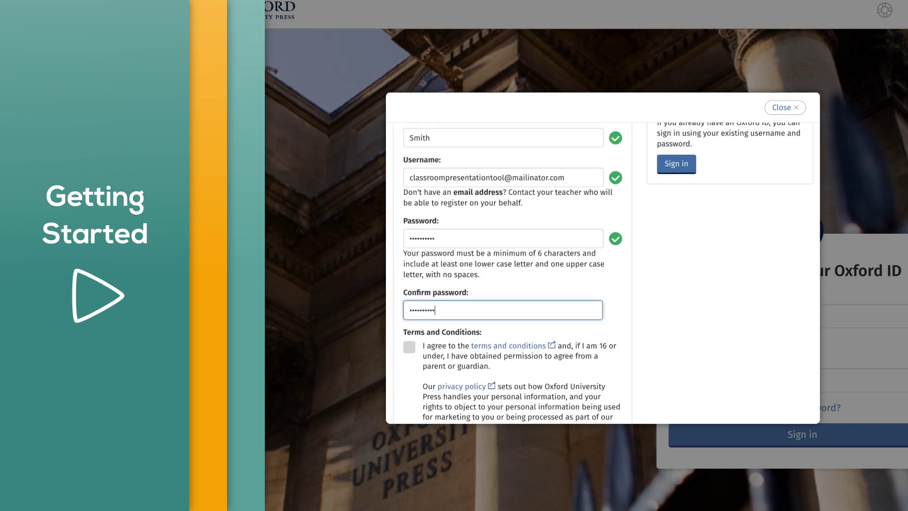
{"action": "type", "text": "••"}
{"action": "scroll", "coordinate": [603, 273], "scroll_direction": "down", "scroll_amount": 3}
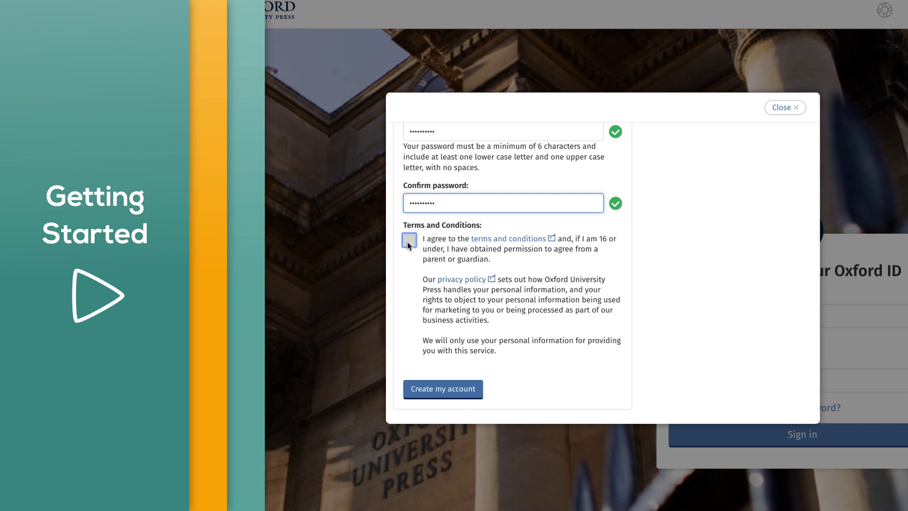
{"action": "left_click", "coordinate": [408, 240]}
{"action": "left_click", "coordinate": [444, 390]}
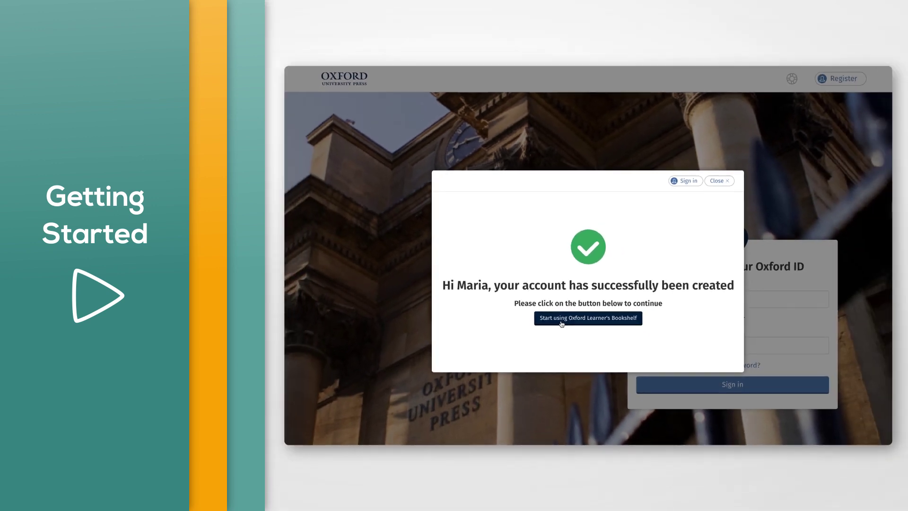
{"action": "left_click", "coordinate": [566, 342]}
{"action": "type", "text": "••••••••••"}
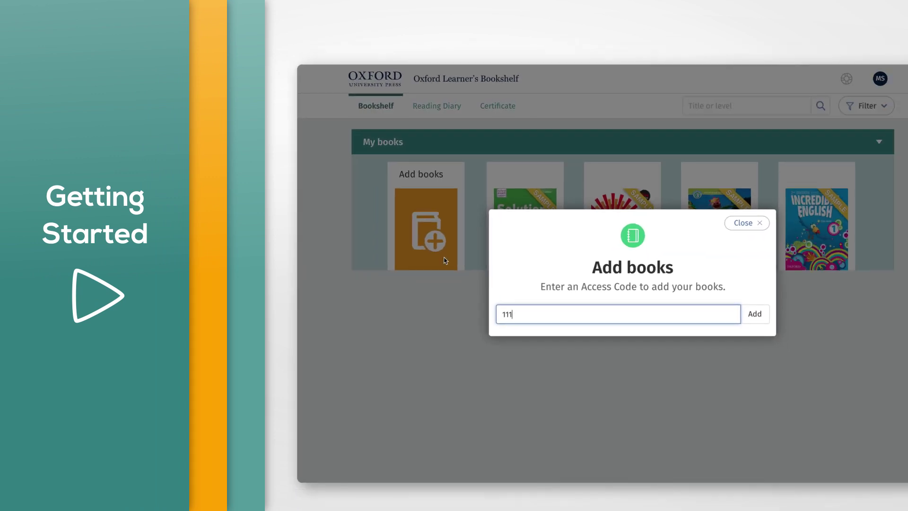
{"action": "type", "text": "1-2222-3333"}
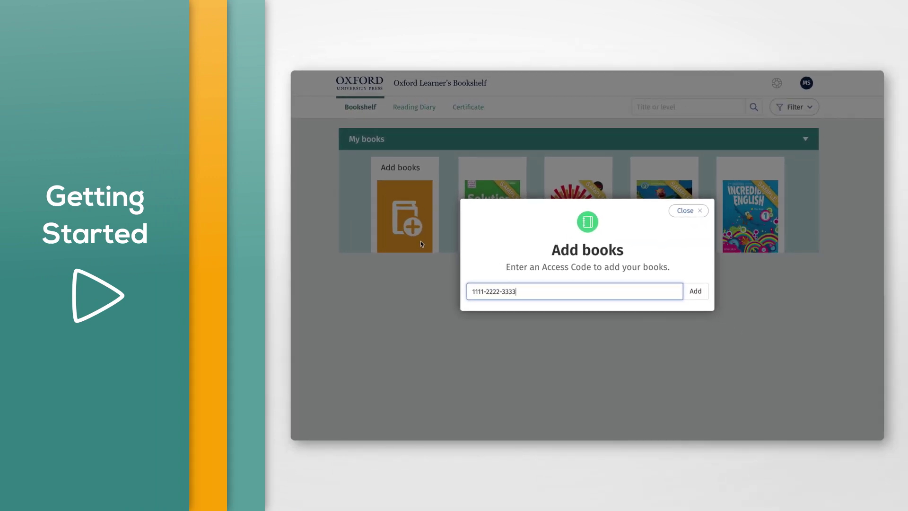
{"action": "left_click", "coordinate": [694, 291]}
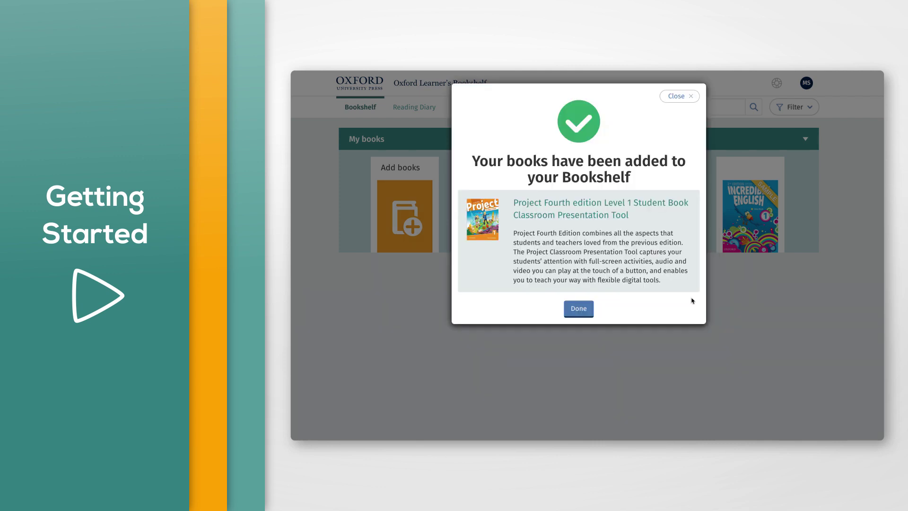
{"action": "left_click", "coordinate": [581, 312]}
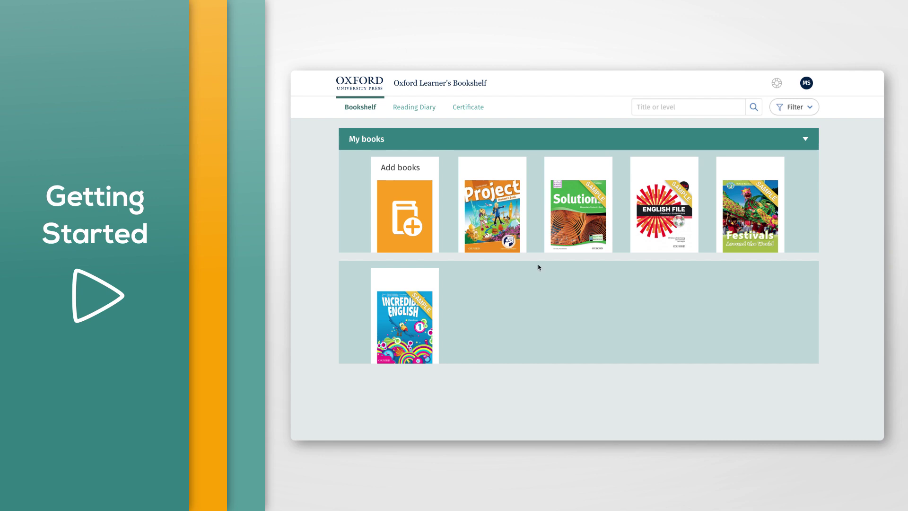
- Open the Project Level 1 Student Book and turn to the Unit 1 Introduction page
{"action": "mouse_move", "coordinate": [492, 212]}
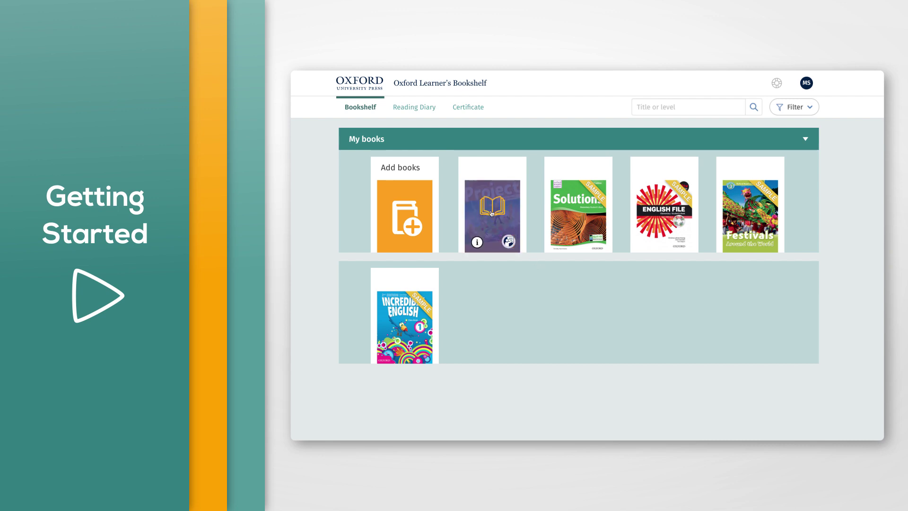
{"action": "left_click", "coordinate": [492, 213]}
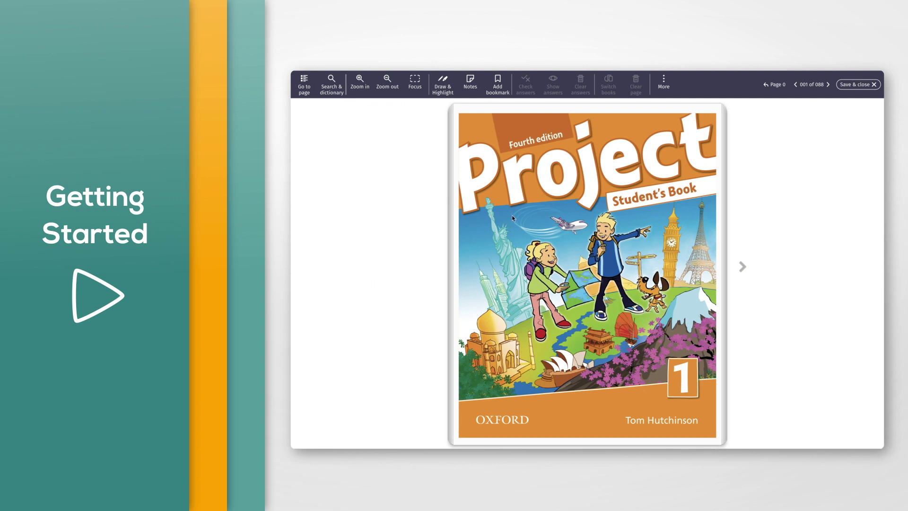
{"action": "left_click", "coordinate": [751, 263]}
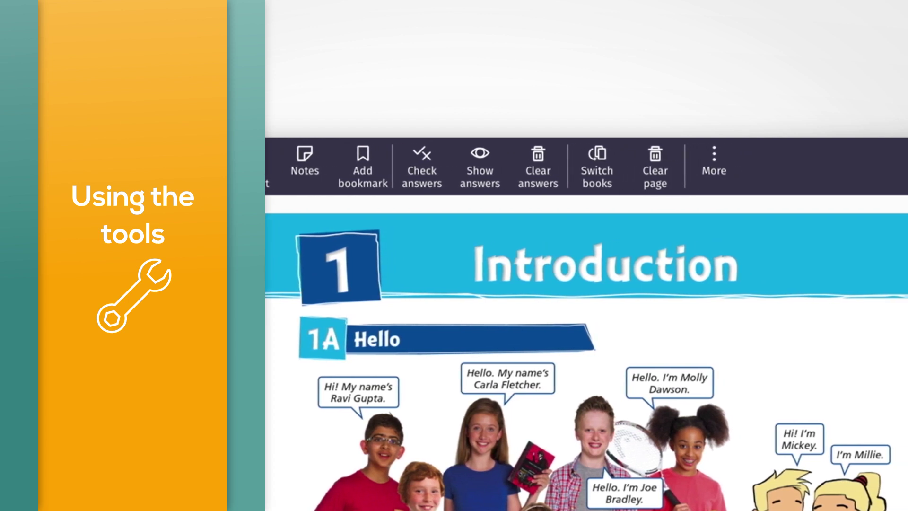
- Look at the Move toolbar options without applying them, then switch the reader to One page view
{"action": "left_click", "coordinate": [730, 192]}
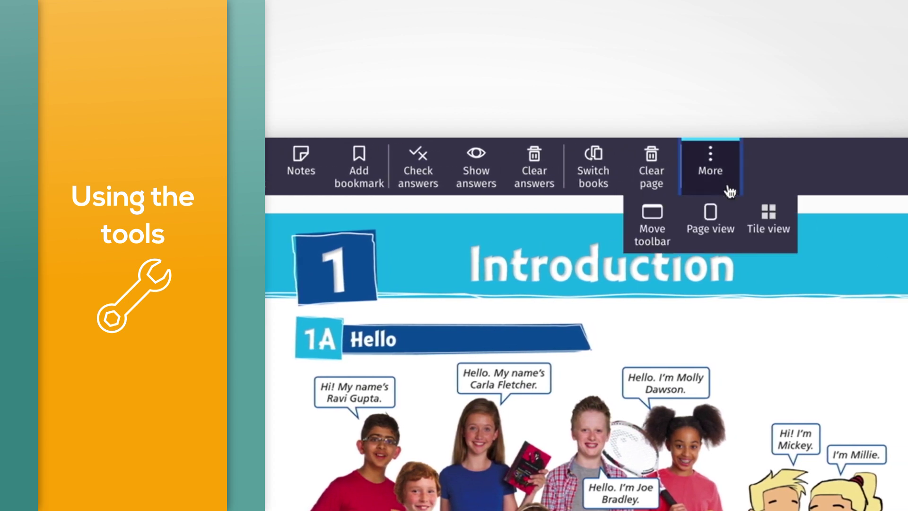
{"action": "left_click", "coordinate": [667, 233]}
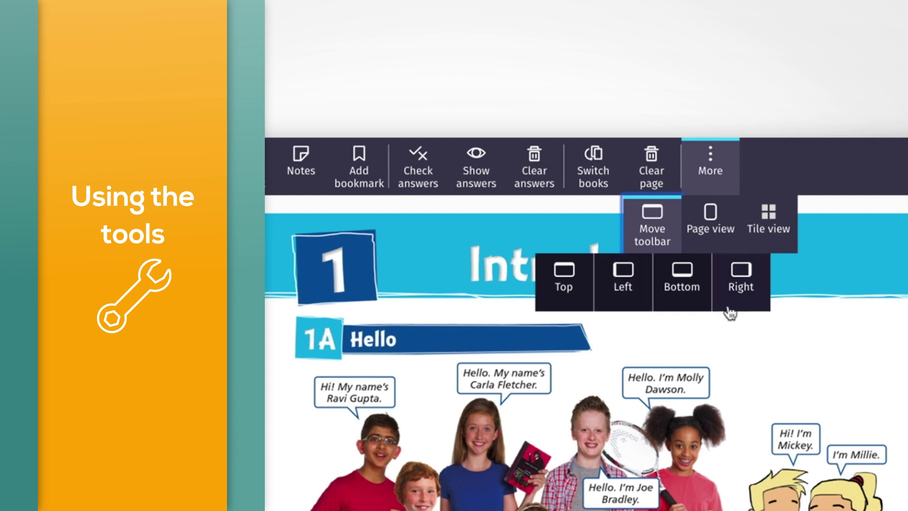
{"action": "left_click", "coordinate": [725, 171]}
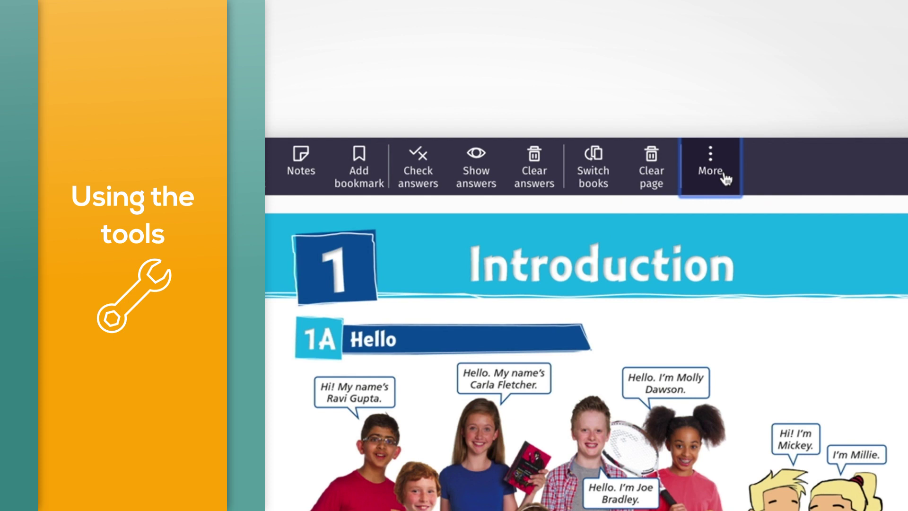
{"action": "left_click", "coordinate": [725, 177]}
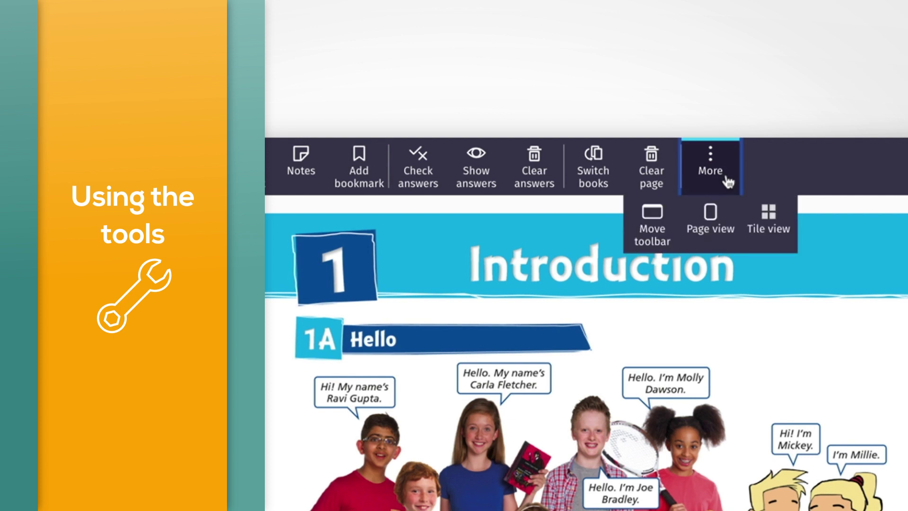
{"action": "left_click", "coordinate": [727, 247]}
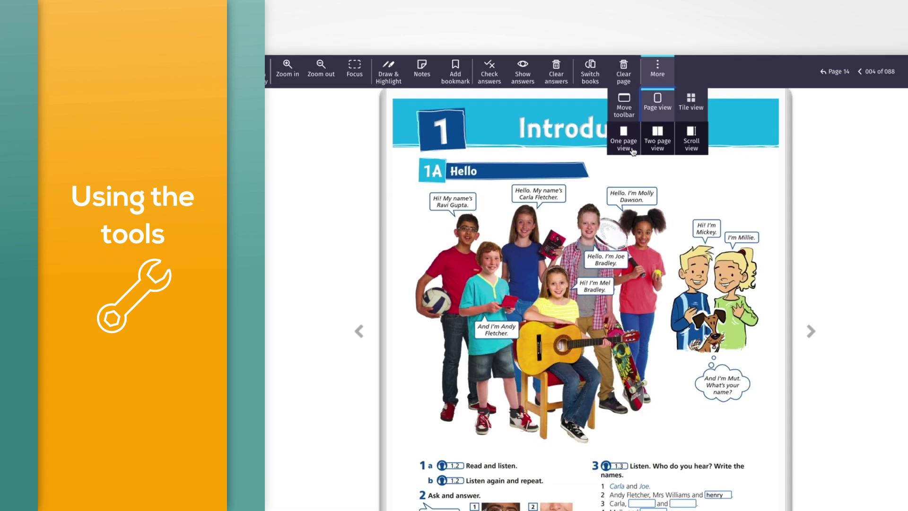
{"action": "left_click", "coordinate": [657, 291]}
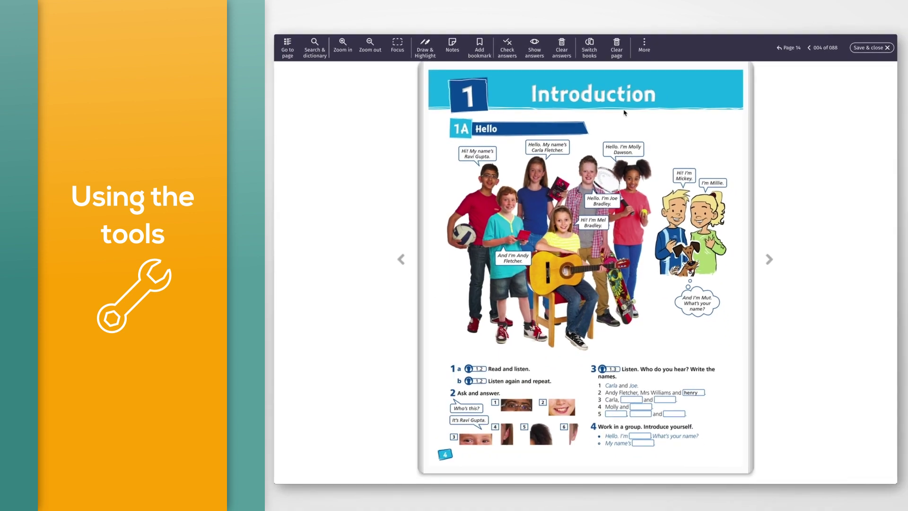
- Switch the reader to Two page view
{"action": "left_click", "coordinate": [644, 53]}
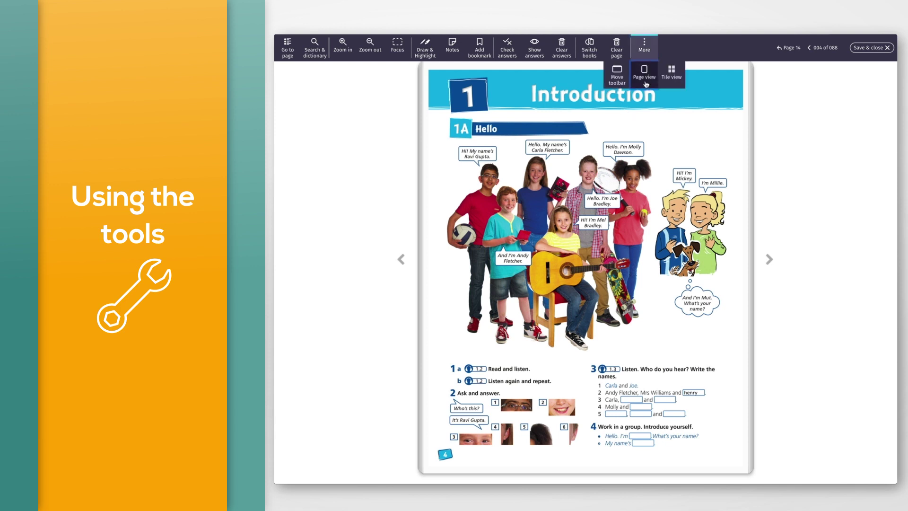
{"action": "left_click", "coordinate": [644, 79]}
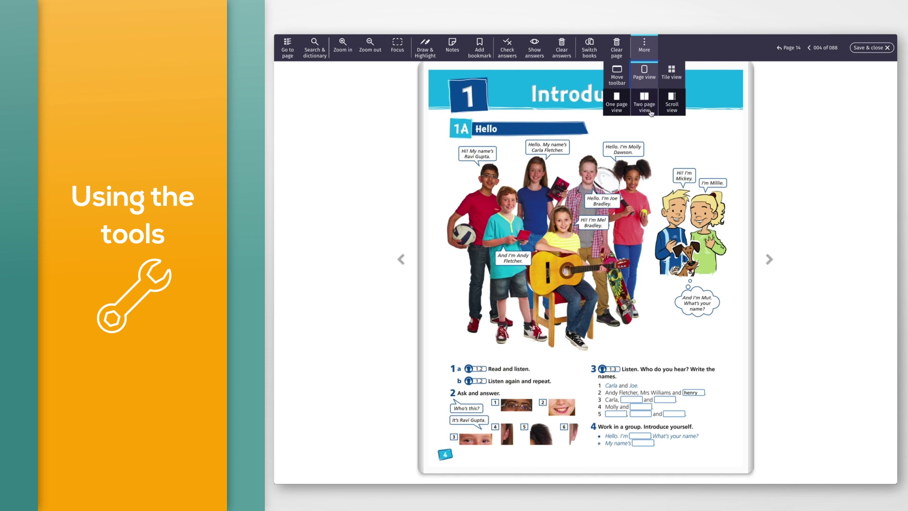
{"action": "left_click", "coordinate": [644, 107]}
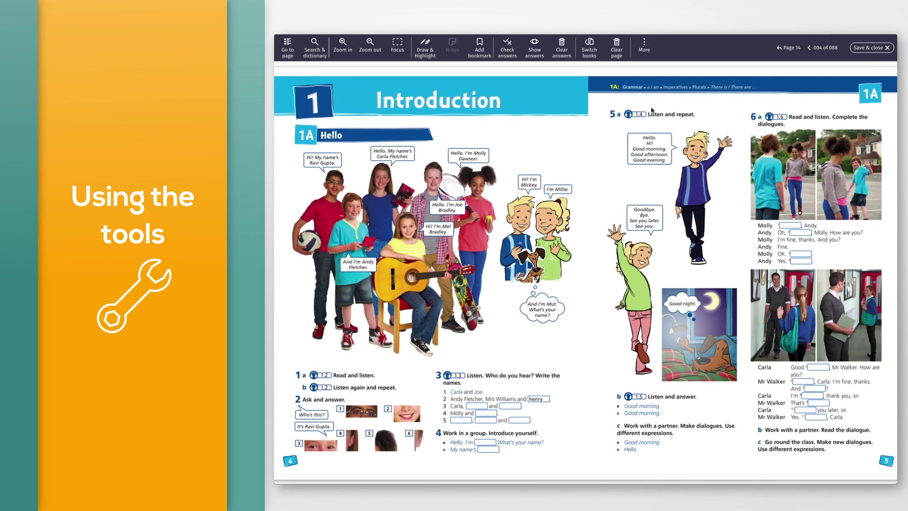
- Switch to Scroll view and scroll down through the pages
{"action": "left_click", "coordinate": [644, 46]}
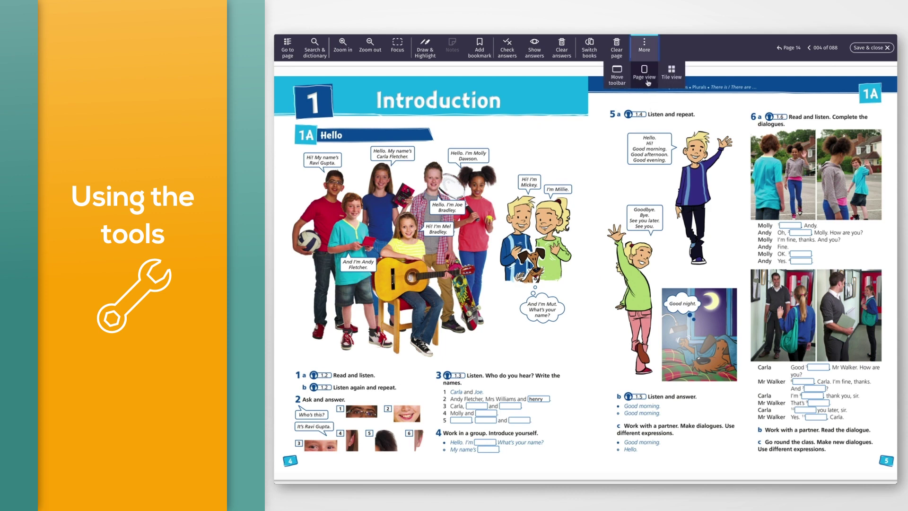
{"action": "left_click", "coordinate": [665, 106]}
{"action": "scroll", "coordinate": [679, 140], "scroll_direction": "down", "scroll_amount": 10}
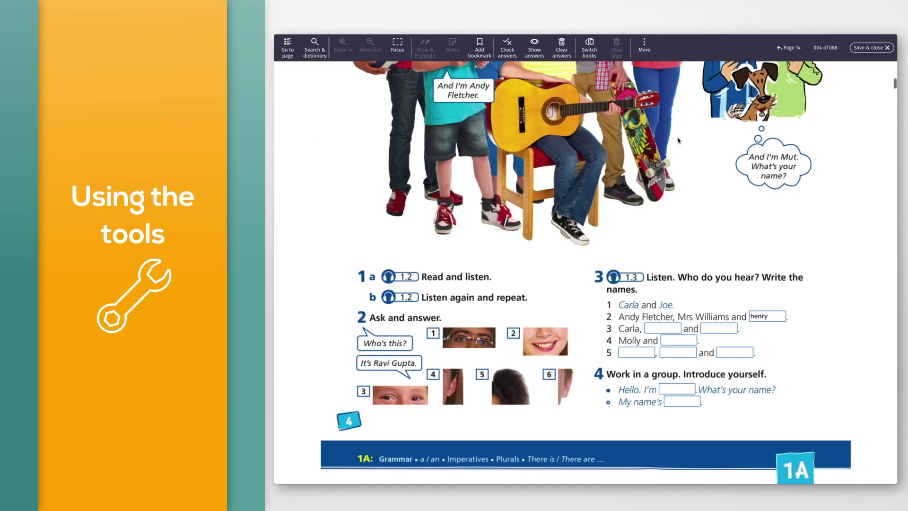
{"action": "scroll", "coordinate": [678, 141], "scroll_direction": "down", "scroll_amount": 20}
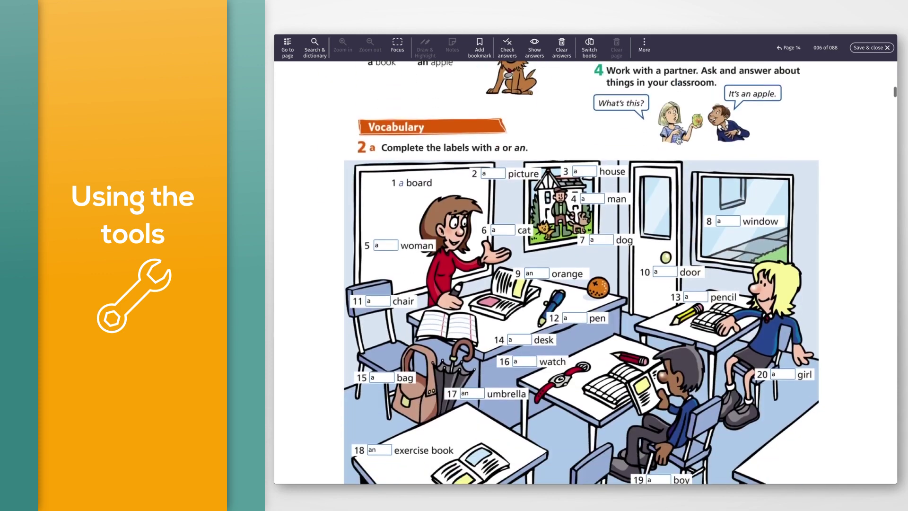
{"action": "scroll", "coordinate": [679, 140], "scroll_direction": "down", "scroll_amount": 15}
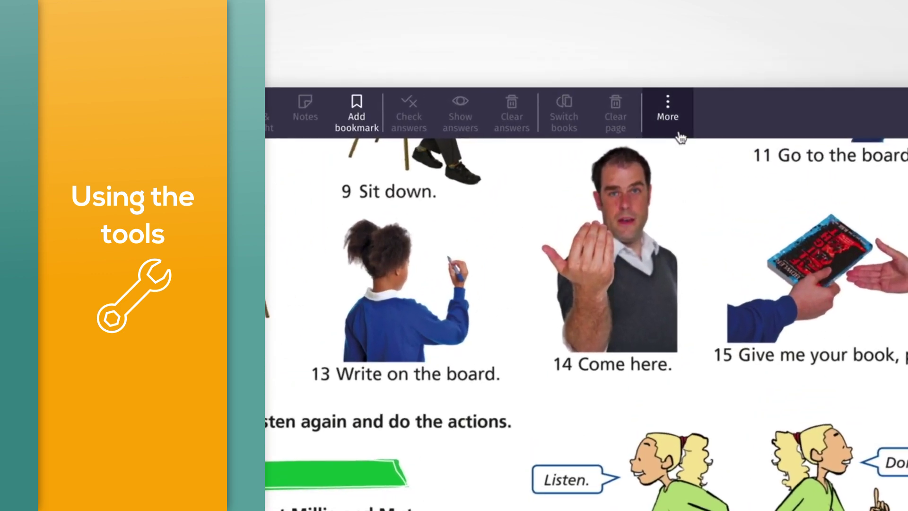
- Show all pages in Tile view, ending on the cover, page 001 of 088
{"action": "left_click", "coordinate": [648, 54]}
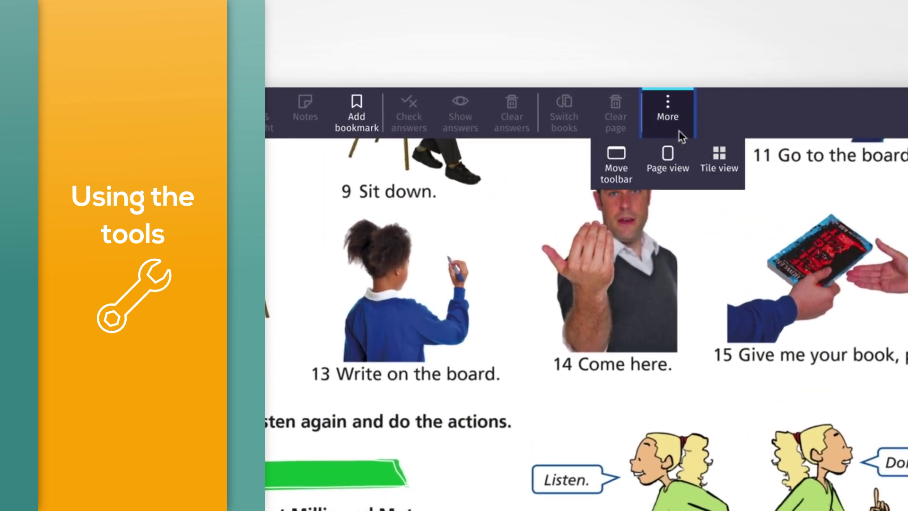
{"action": "left_click", "coordinate": [715, 166]}
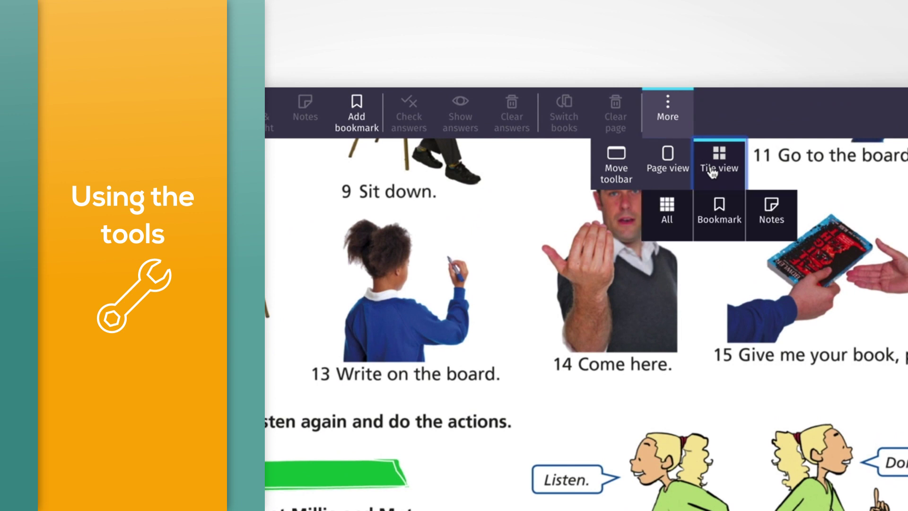
{"action": "left_click", "coordinate": [685, 225]}
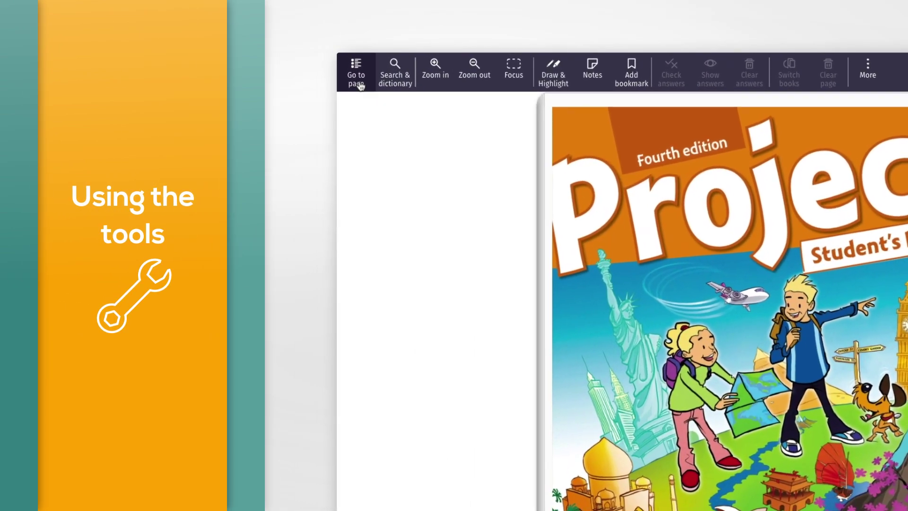
- Jump to page 40, Unit 4 Time, from the Go to page list, then close the list
{"action": "left_click", "coordinate": [357, 81]}
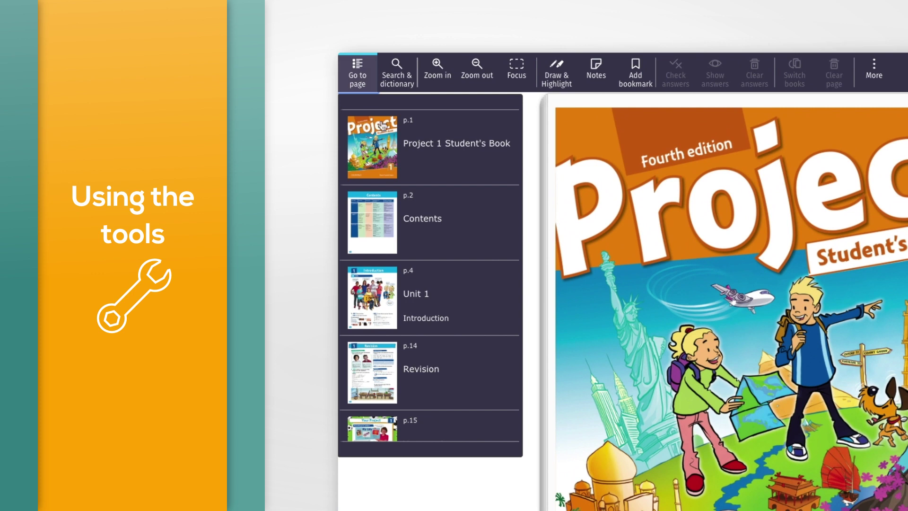
{"action": "scroll", "coordinate": [455, 231], "scroll_direction": "down", "scroll_amount": 15}
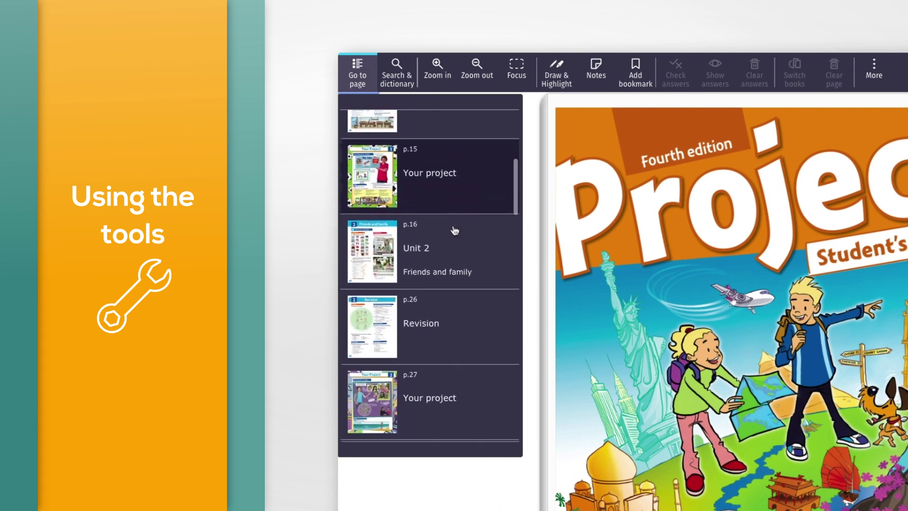
{"action": "scroll", "coordinate": [454, 230], "scroll_direction": "down", "scroll_amount": 2}
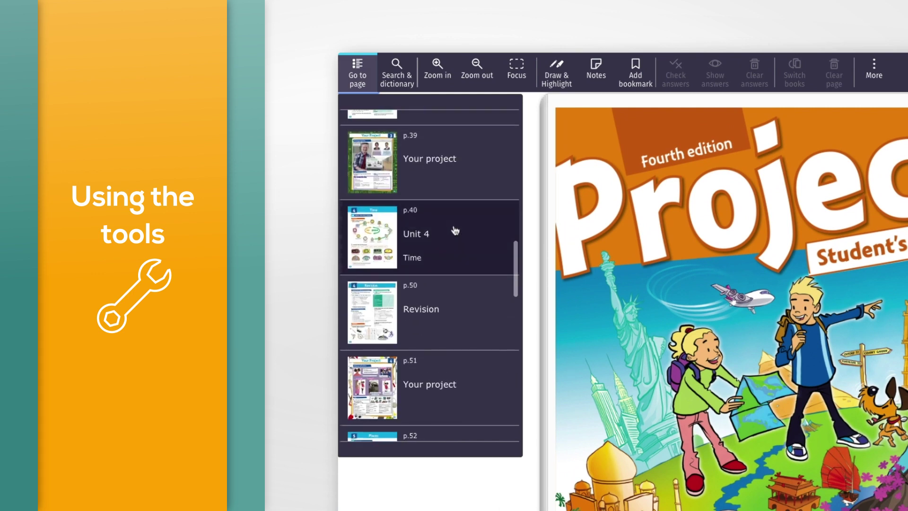
{"action": "left_click", "coordinate": [455, 230]}
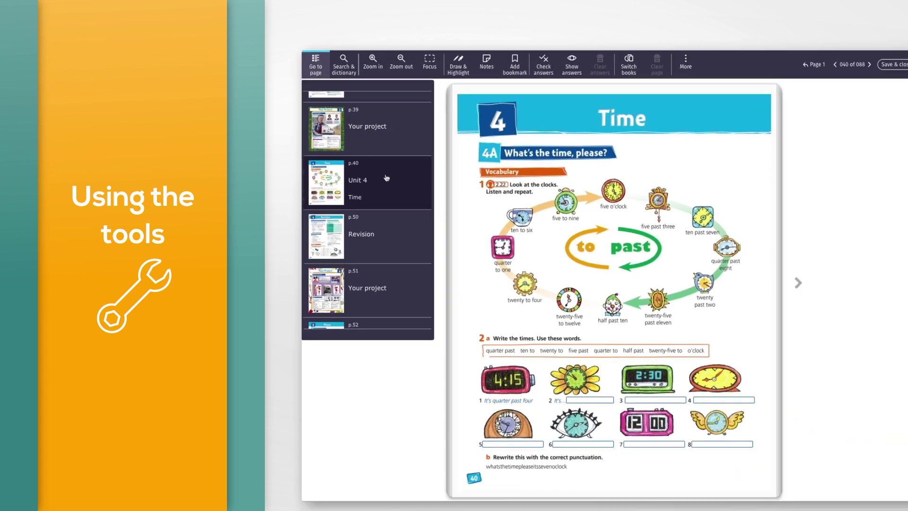
{"action": "left_click", "coordinate": [316, 66]}
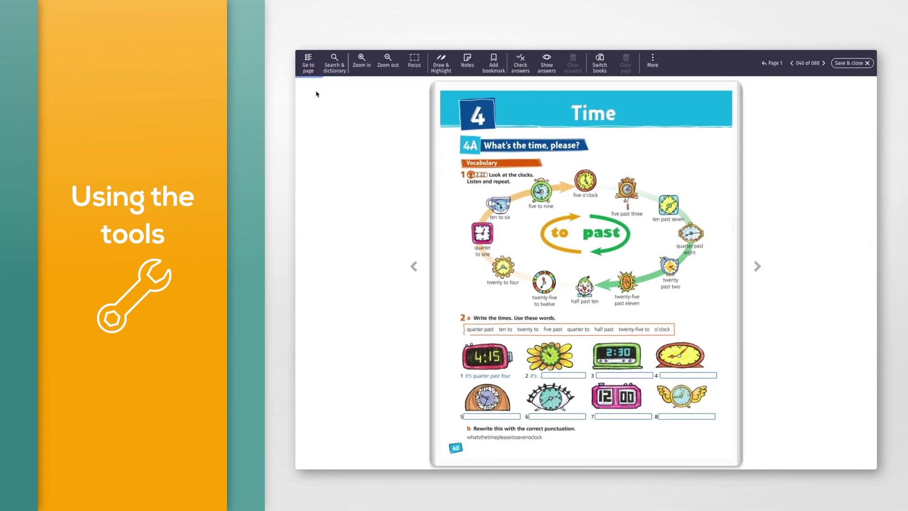
- Search for 'Listen', open the matching note on page 11, and read its dictionary entry
{"action": "left_click", "coordinate": [339, 72]}
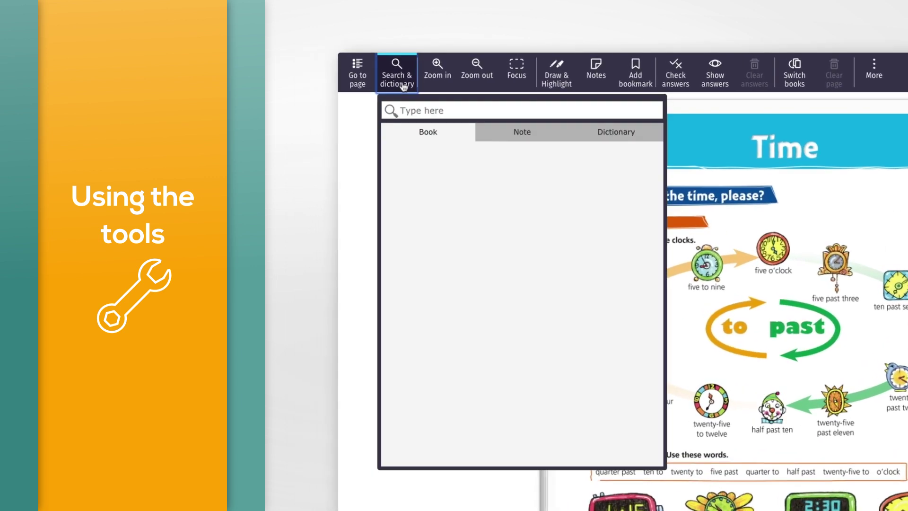
{"action": "type", "text": "Listen"}
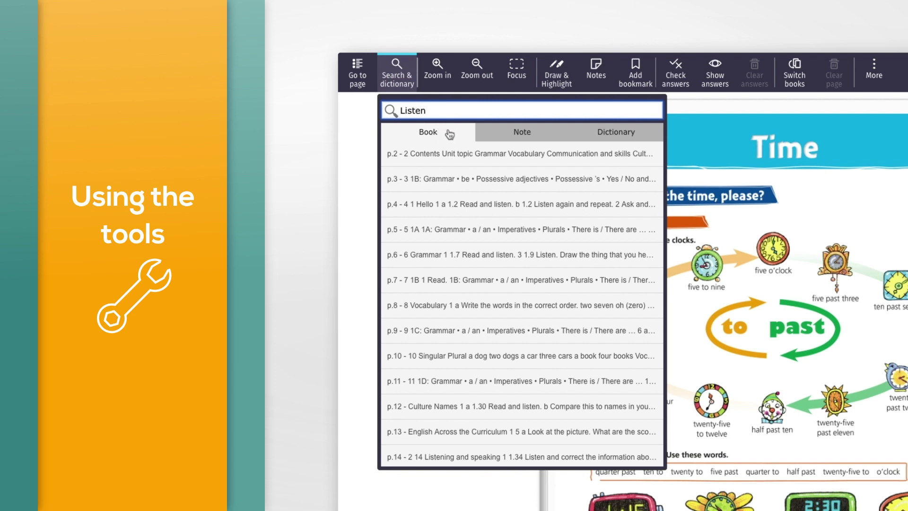
{"action": "left_click", "coordinate": [537, 136]}
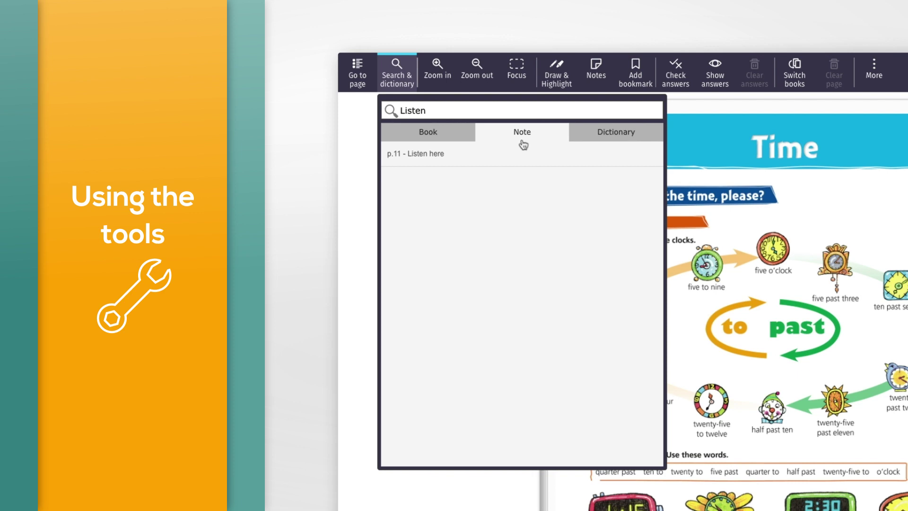
{"action": "left_click", "coordinate": [493, 156]}
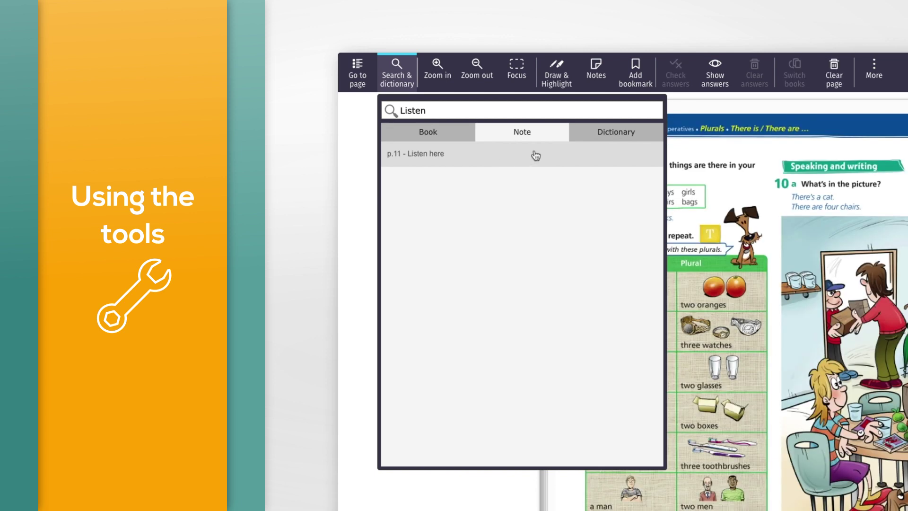
{"action": "left_click", "coordinate": [584, 138]}
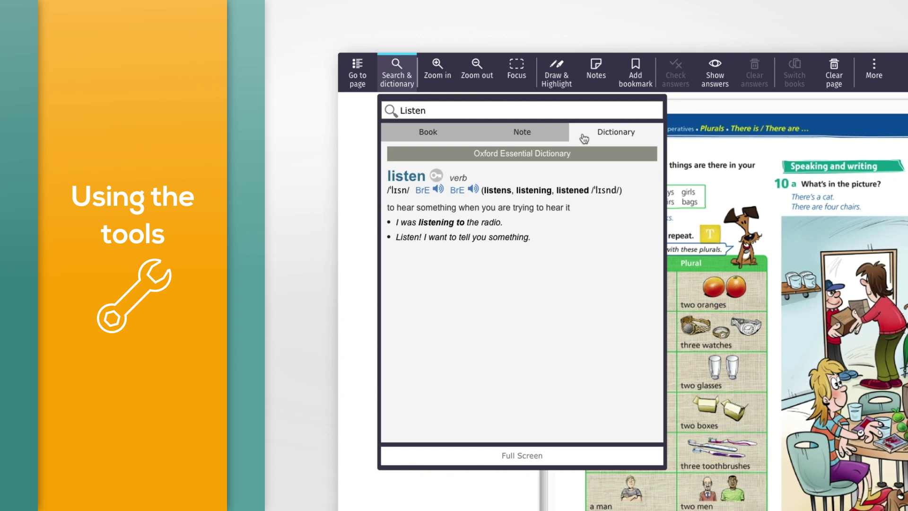
{"action": "left_click", "coordinate": [364, 161]}
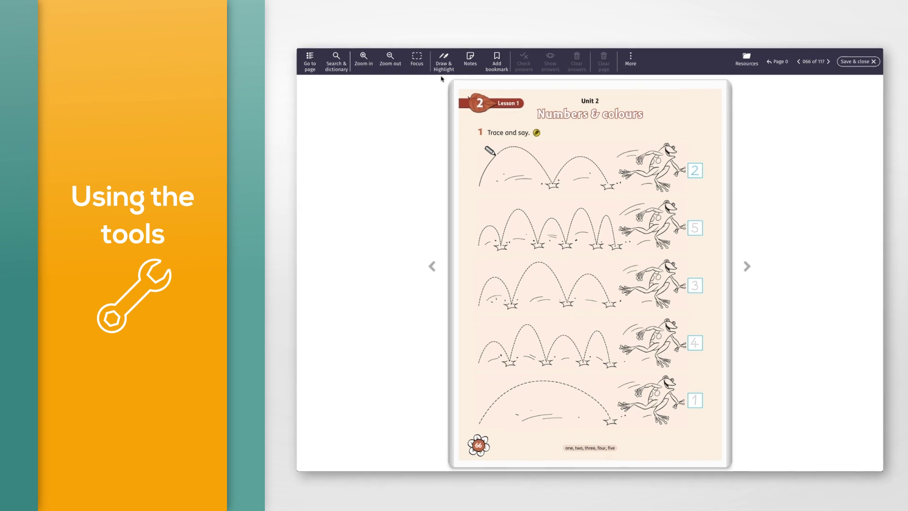
- Show the pen, highlighter and colour palette over the Unit 2 tracing page
{"action": "left_click", "coordinate": [552, 92]}
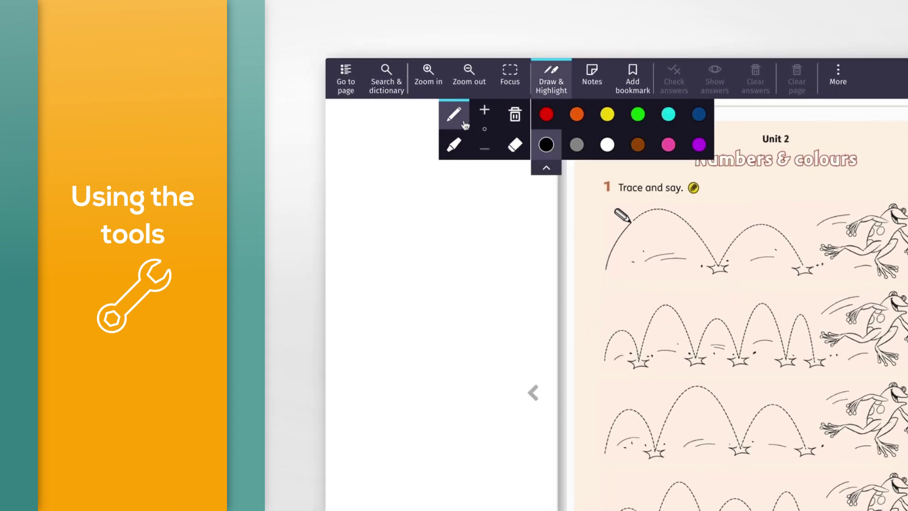
- Trace the first dashed frog jump to its star with a red pen
{"action": "left_click", "coordinate": [545, 116]}
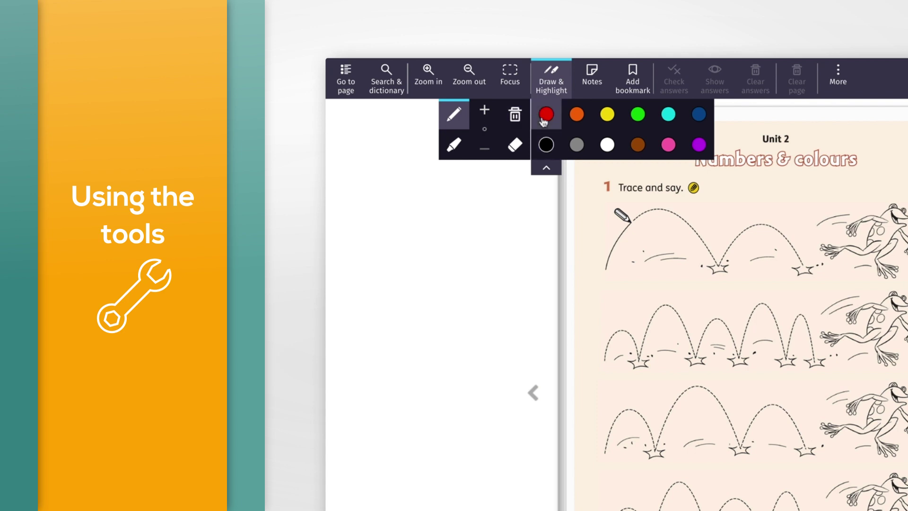
{"action": "left_click", "coordinate": [483, 120]}
{"action": "left_click", "coordinate": [484, 152]}
{"action": "left_click_drag", "start_coordinate": [605, 268], "coordinate": [645, 219]}
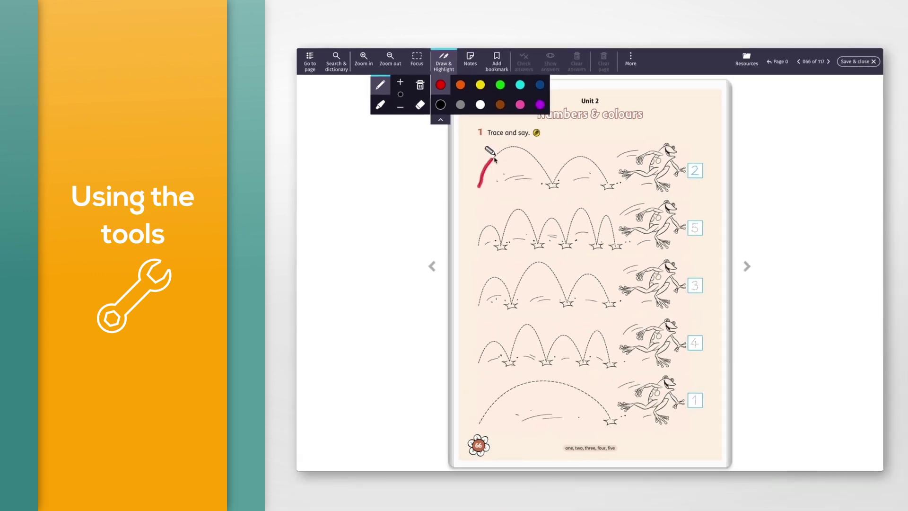
{"action": "mouse_move", "coordinate": [503, 153]}
{"action": "left_mouse_down"}
{"action": "mouse_move", "coordinate": [528, 154]}
{"action": "mouse_move", "coordinate": [548, 181]}
{"action": "mouse_move", "coordinate": [577, 159]}
{"action": "mouse_move", "coordinate": [592, 165]}
{"action": "left_mouse_up"}
{"action": "left_click_drag", "start_coordinate": [605, 181], "coordinate": [607, 185]}
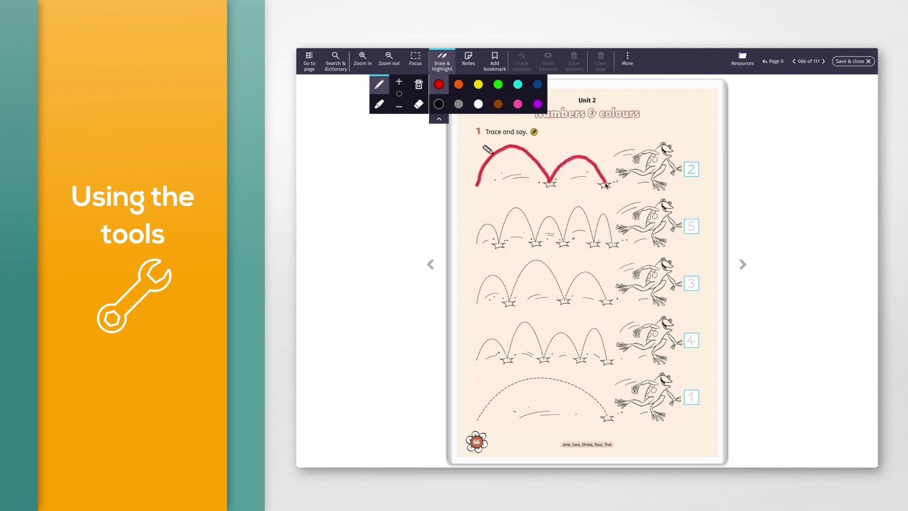
{"action": "left_click", "coordinate": [445, 71]}
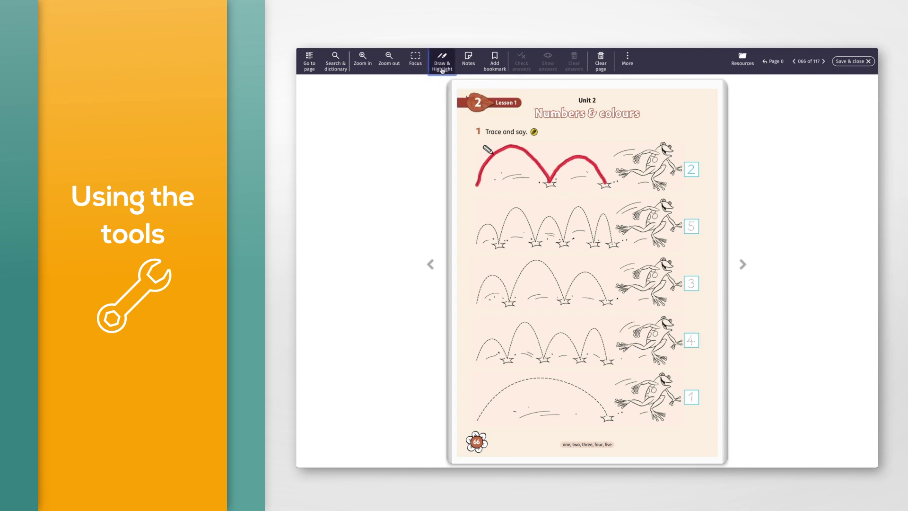
- Enlarge the eraser and rub out the start of the red tracing
{"action": "left_click", "coordinate": [442, 63]}
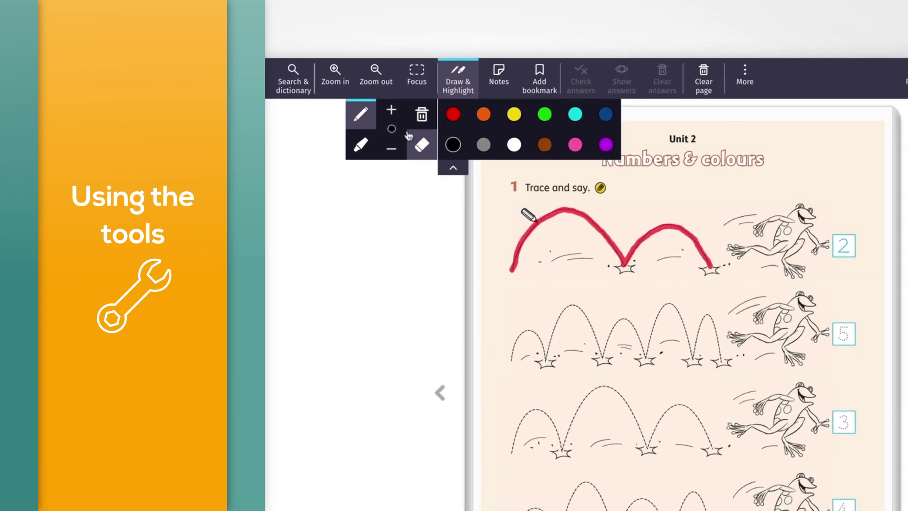
{"action": "left_click", "coordinate": [391, 107]}
{"action": "mouse_move", "coordinate": [520, 243]}
{"action": "left_mouse_down"}
{"action": "mouse_move", "coordinate": [556, 216]}
{"action": "mouse_move", "coordinate": [614, 248]}
{"action": "mouse_move", "coordinate": [624, 266]}
{"action": "mouse_move", "coordinate": [638, 249]}
{"action": "left_mouse_up"}
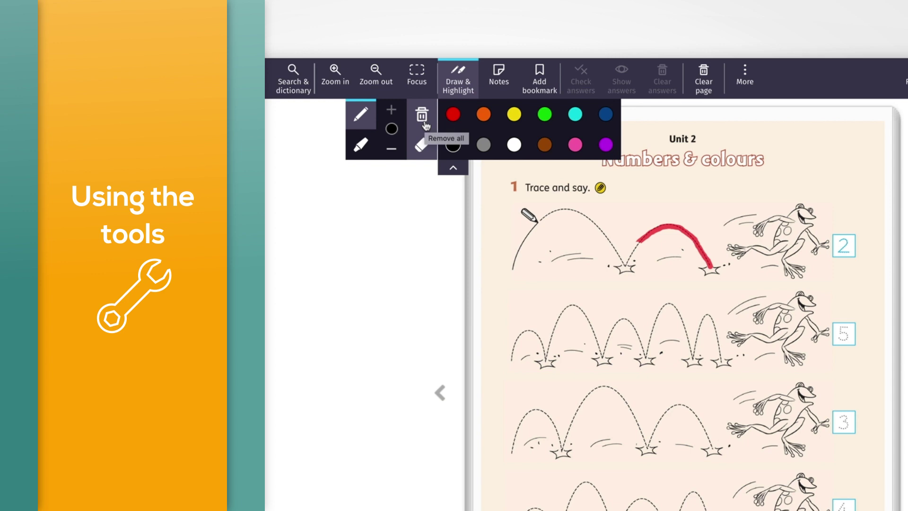
- Remove all drawings from the page, then select the highlighter
{"action": "left_click", "coordinate": [423, 119]}
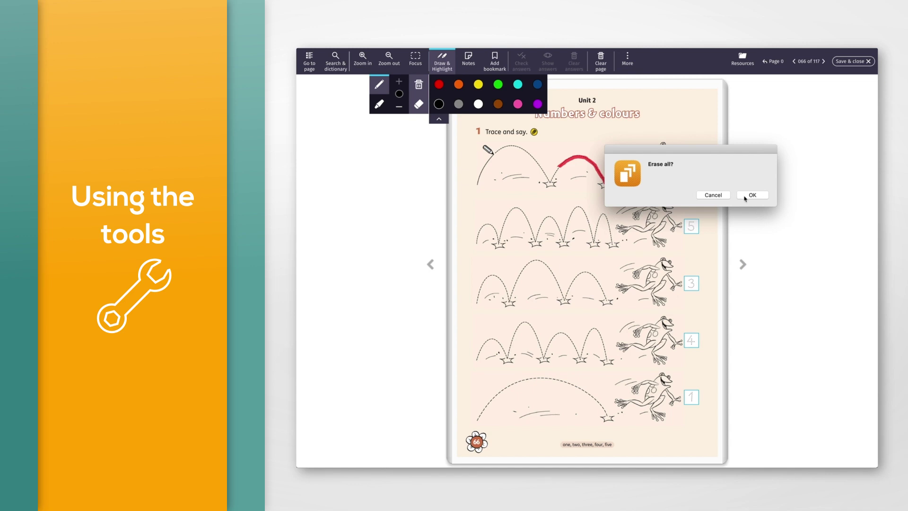
{"action": "left_click", "coordinate": [744, 198]}
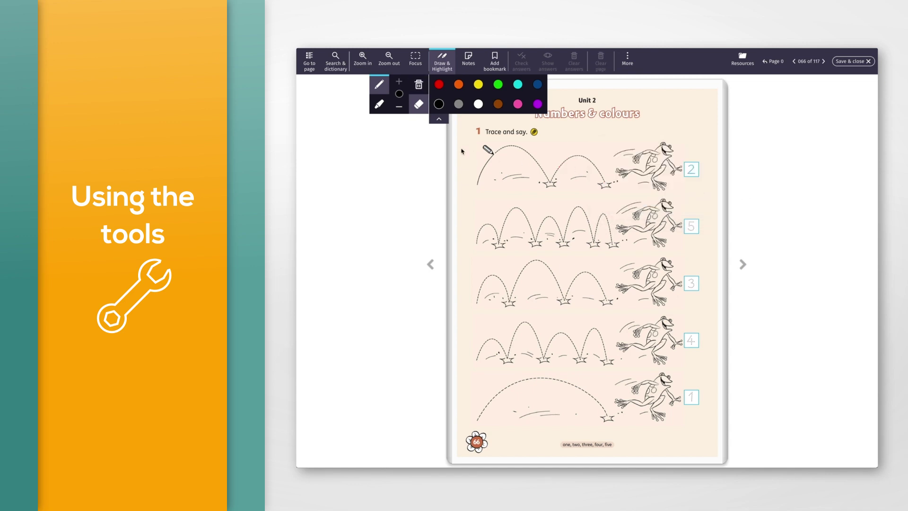
{"action": "left_click", "coordinate": [382, 111]}
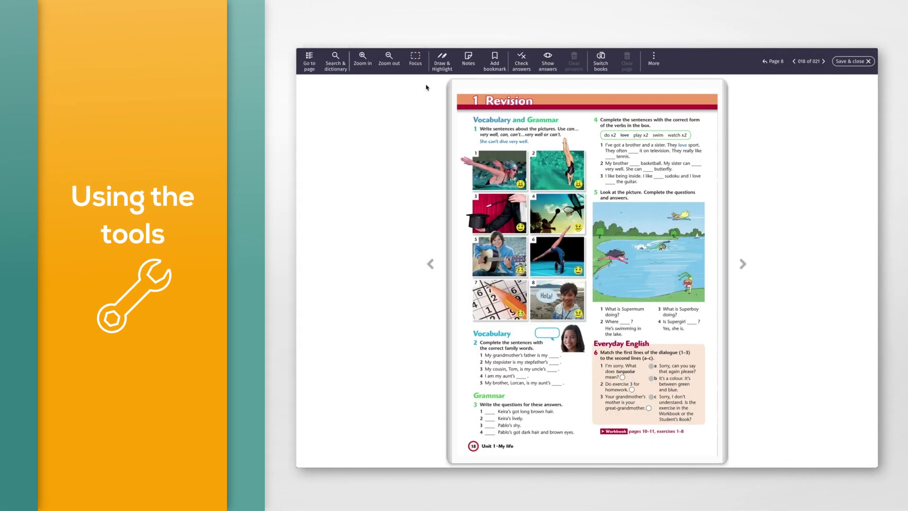
- Record a 7-second audio note on the Revision page, play it back, and save it
{"action": "left_click", "coordinate": [468, 70]}
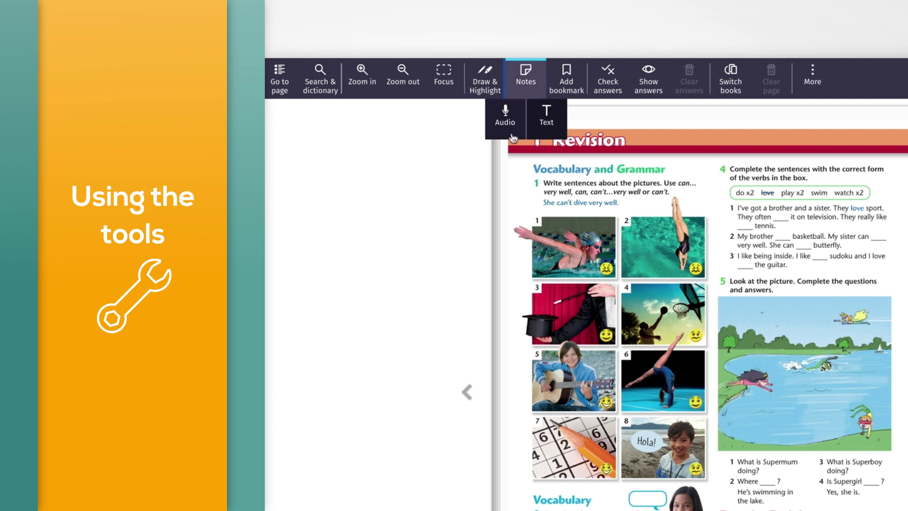
{"action": "left_click", "coordinate": [505, 119]}
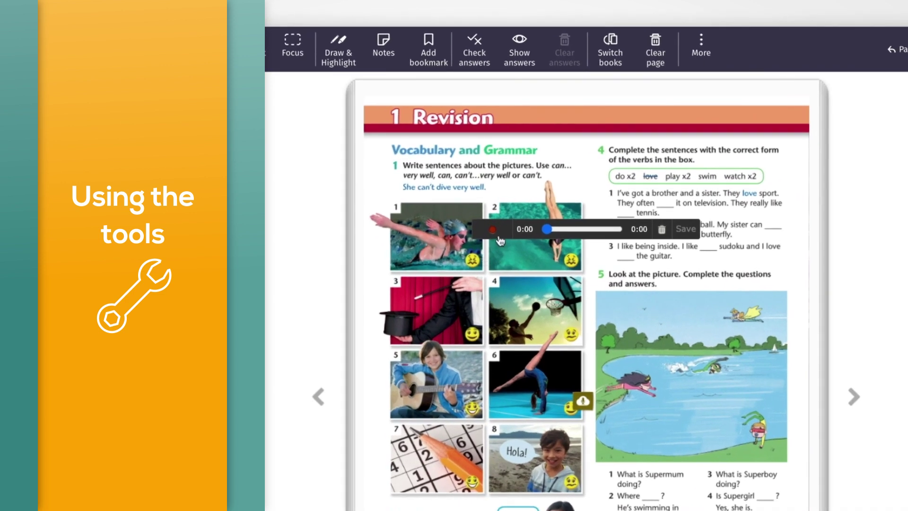
{"action": "left_click", "coordinate": [499, 238]}
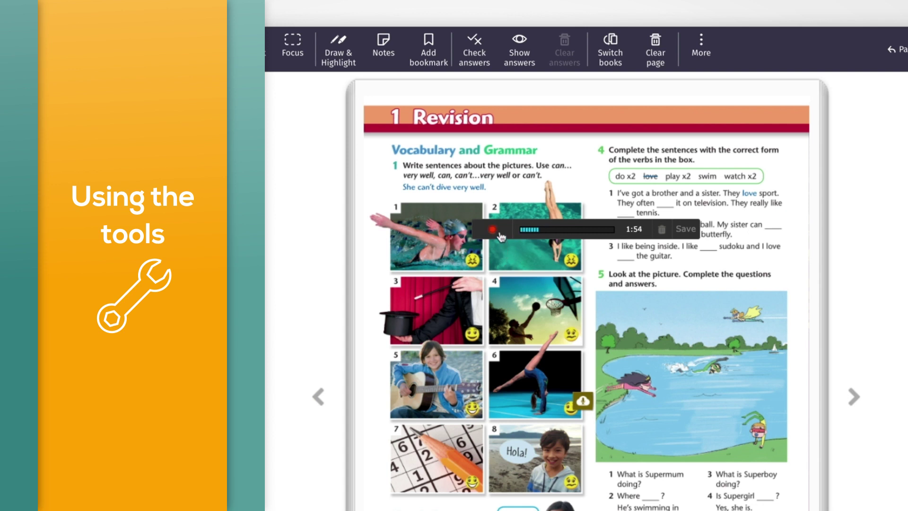
{"action": "left_click", "coordinate": [500, 233]}
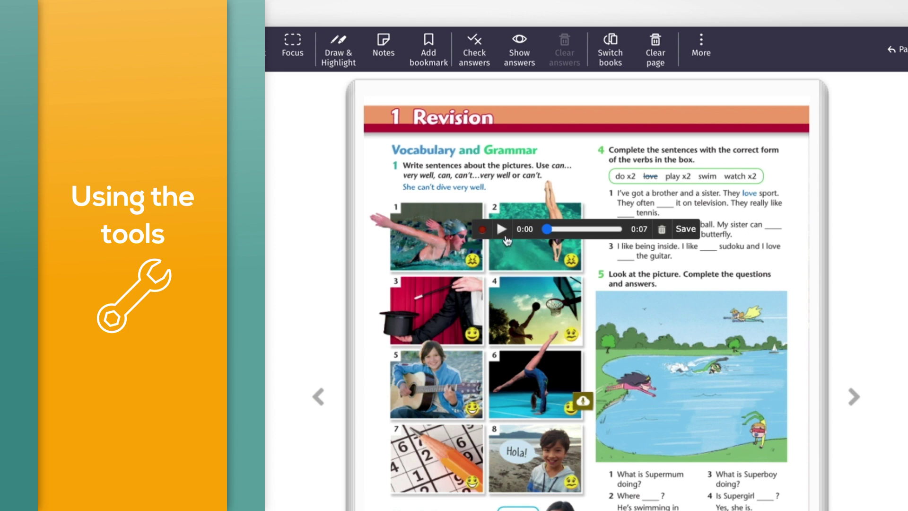
{"action": "left_click", "coordinate": [502, 230]}
{"action": "left_click", "coordinate": [686, 236]}
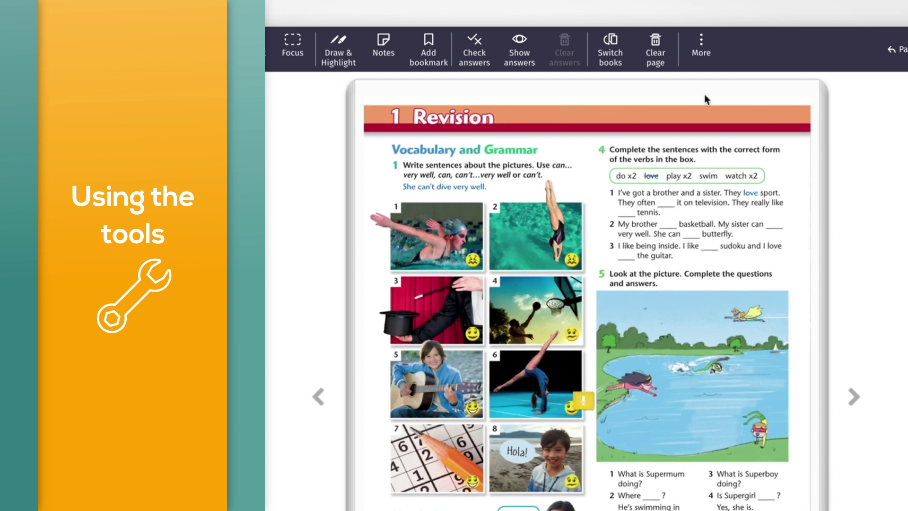
{"action": "left_click", "coordinate": [704, 69]}
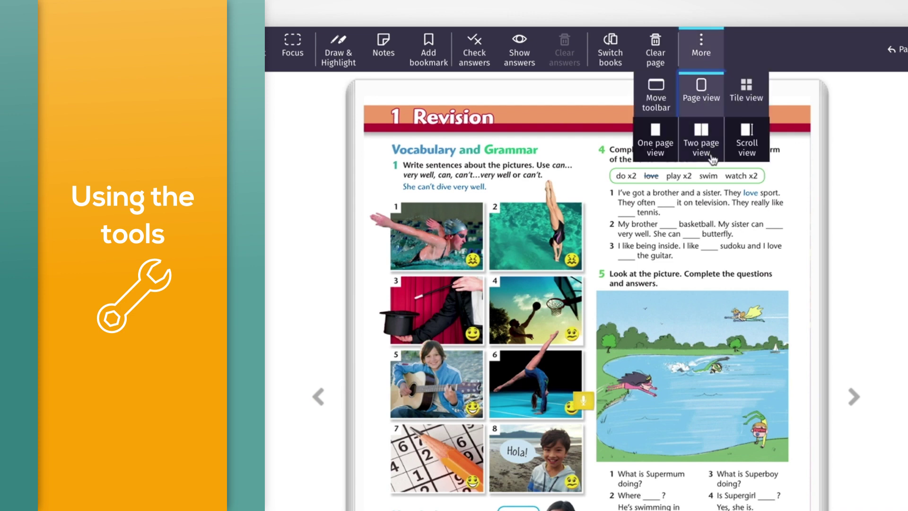
- Switch to two-page spreads, then record, save and replay a new audio note on the Revision page
{"action": "left_click", "coordinate": [708, 156]}
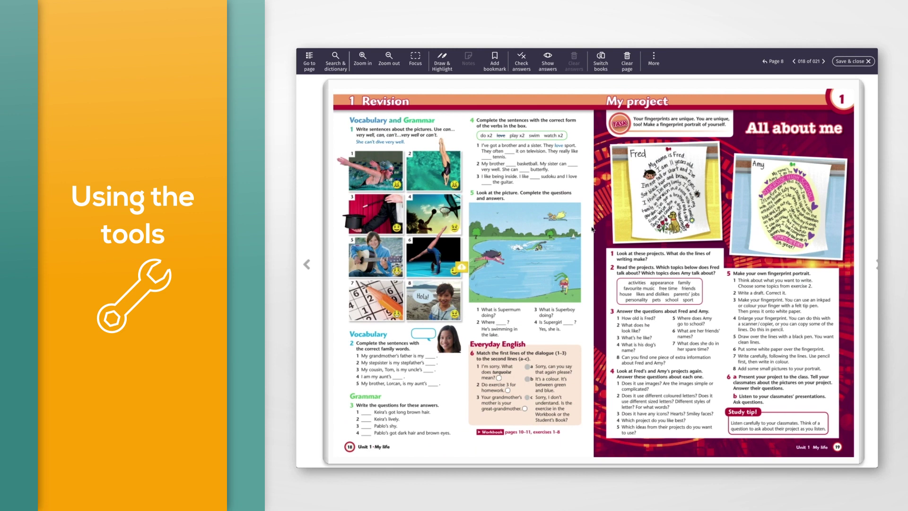
{"action": "mouse_move", "coordinate": [592, 228]}
{"action": "left_click", "coordinate": [589, 223]}
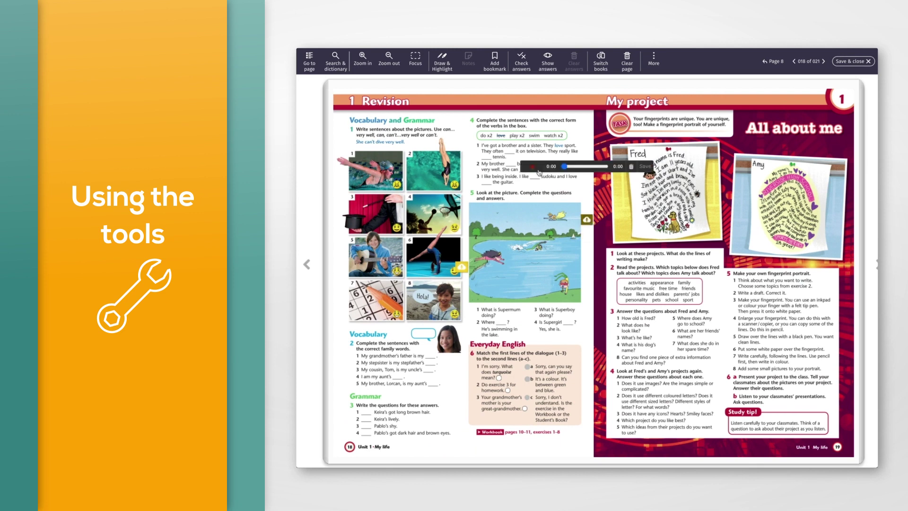
{"action": "left_click", "coordinate": [538, 171]}
{"action": "left_click", "coordinate": [537, 171]}
{"action": "left_click", "coordinate": [644, 166]}
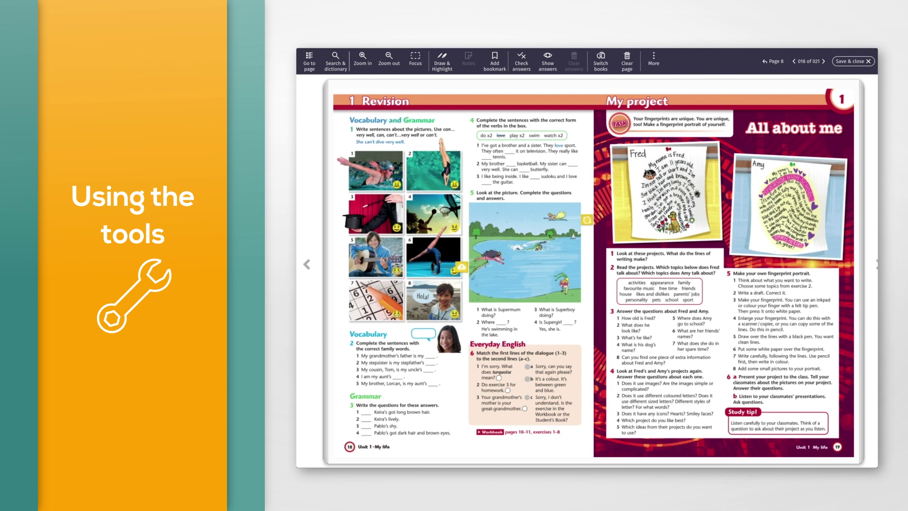
{"action": "left_click", "coordinate": [591, 219]}
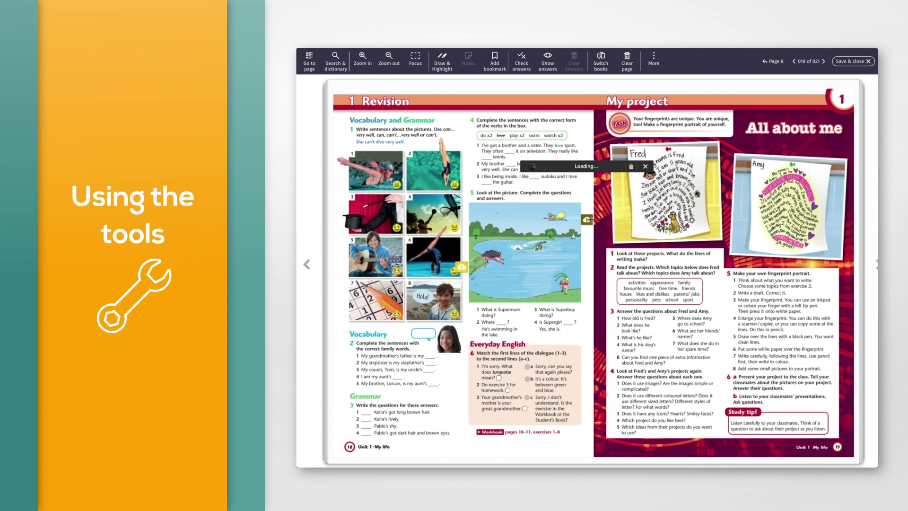
- Delete the audio note and switch the book to one-page view
{"action": "left_click", "coordinate": [632, 170]}
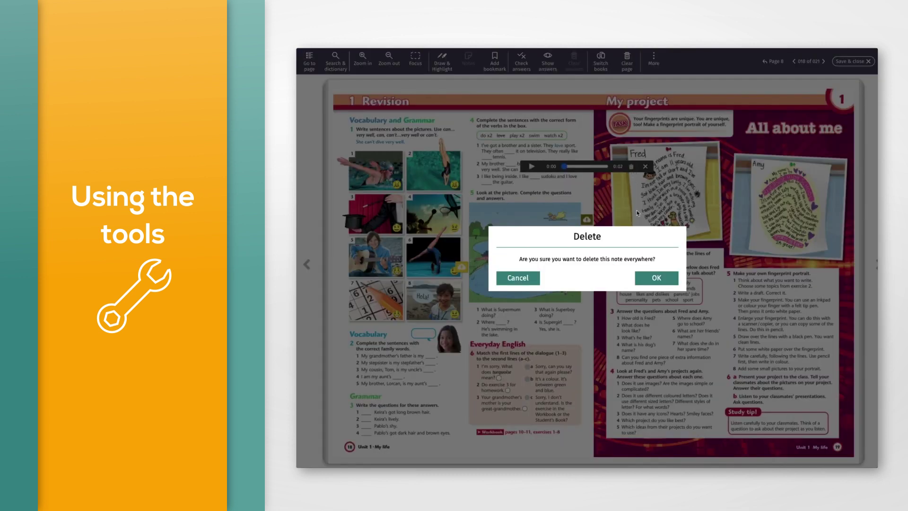
{"action": "left_click", "coordinate": [664, 279]}
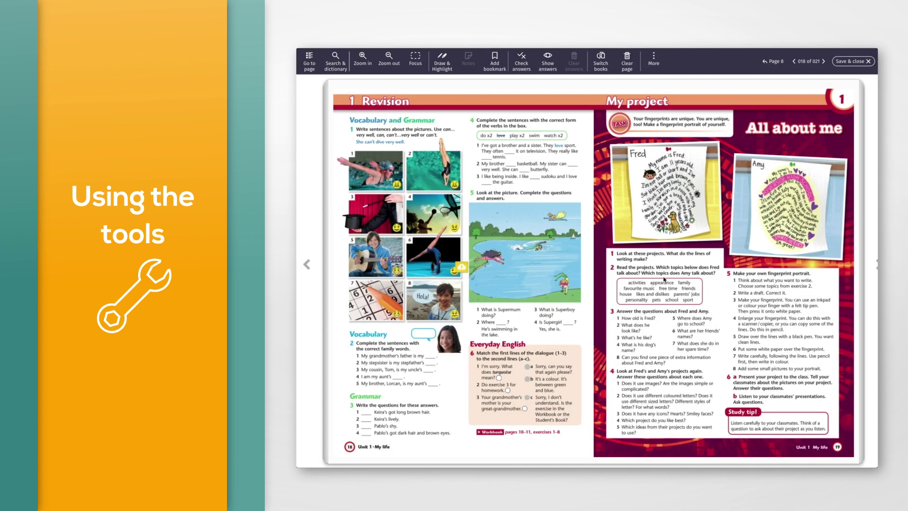
{"action": "left_click", "coordinate": [653, 59]}
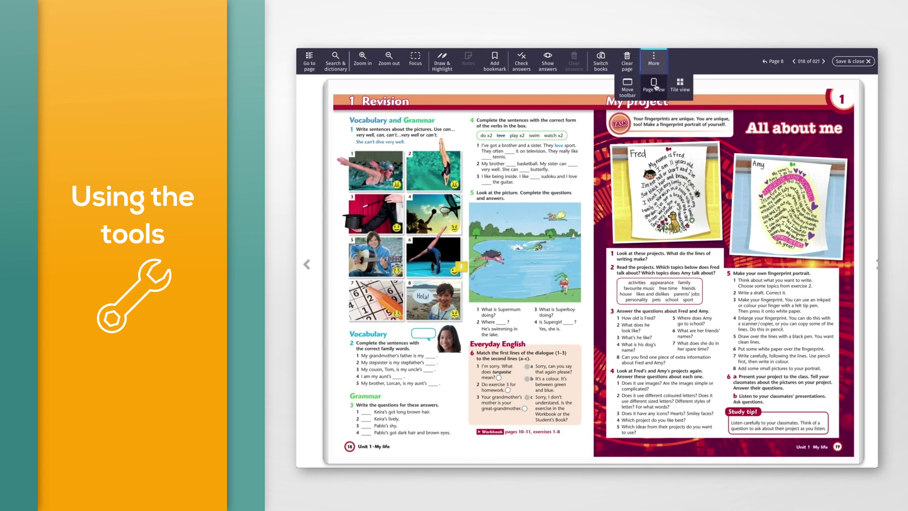
{"action": "mouse_move", "coordinate": [656, 96]}
{"action": "left_click", "coordinate": [627, 113]}
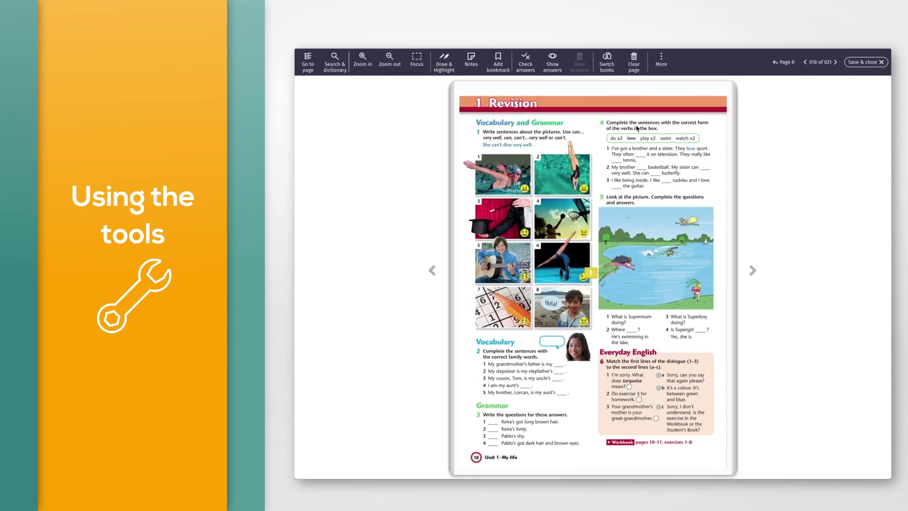
{"action": "left_click", "coordinate": [478, 74]}
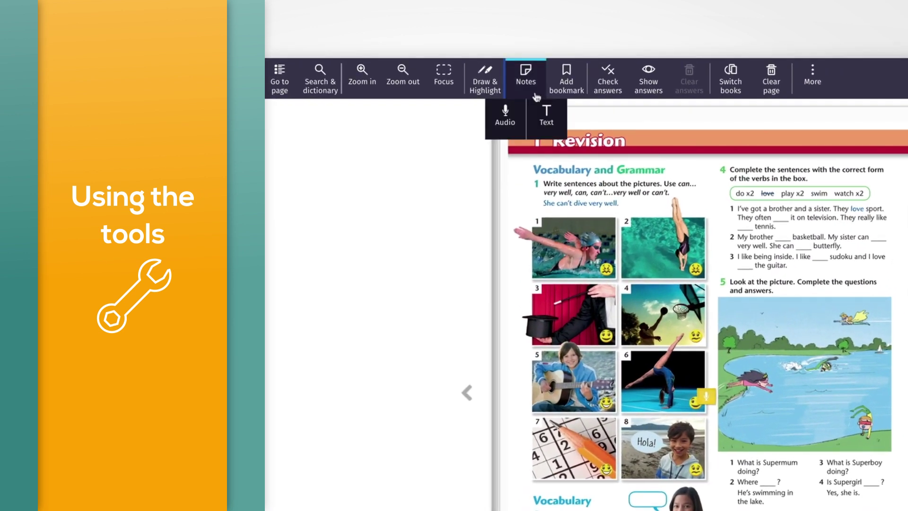
{"action": "left_click", "coordinate": [546, 122]}
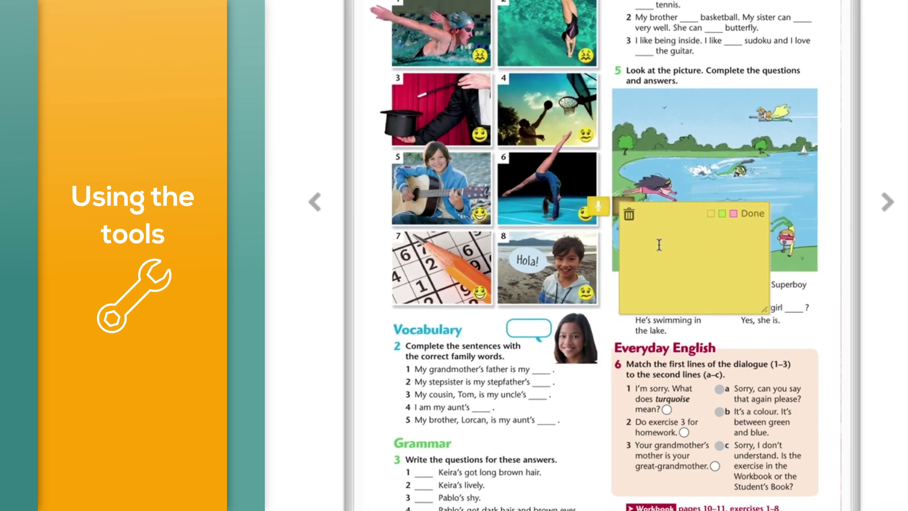
{"action": "type", "text": "www.oup.com"}
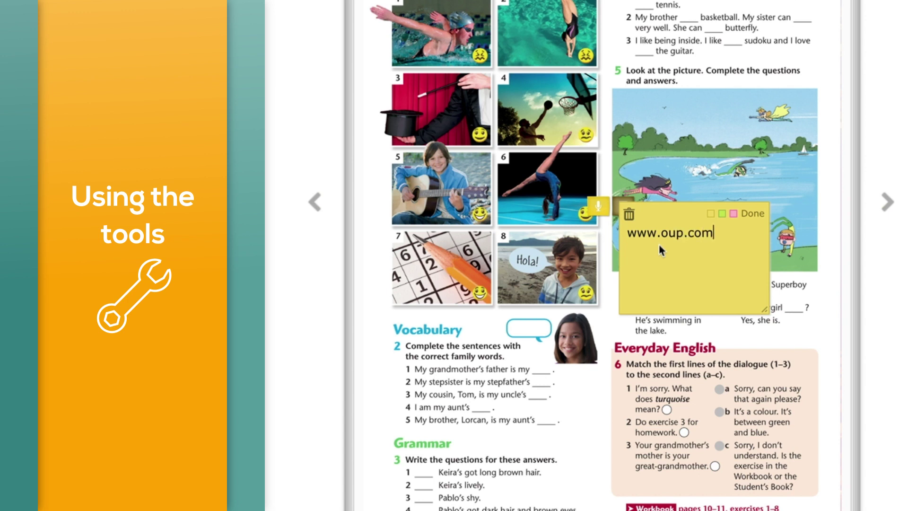
{"action": "type", "text": "/elt"}
{"action": "left_click", "coordinate": [733, 214]}
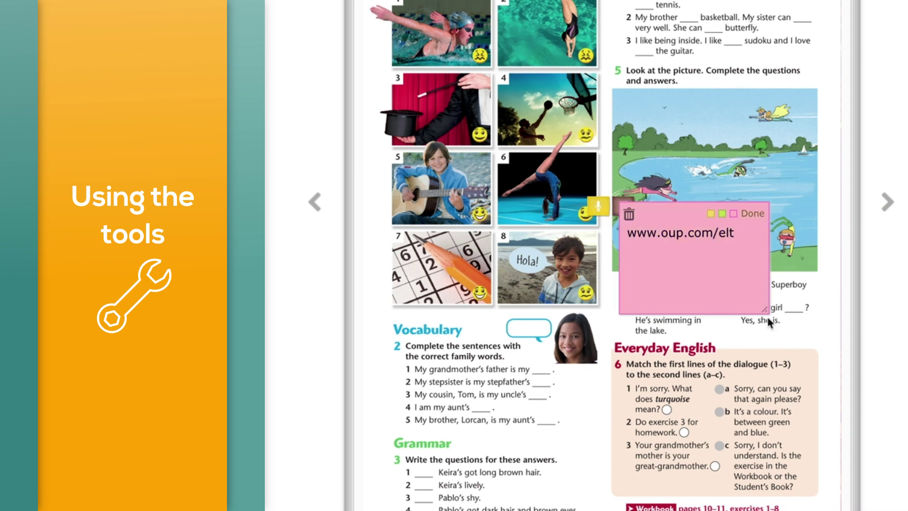
{"action": "left_click_drag", "start_coordinate": [767, 316], "coordinate": [833, 364]}
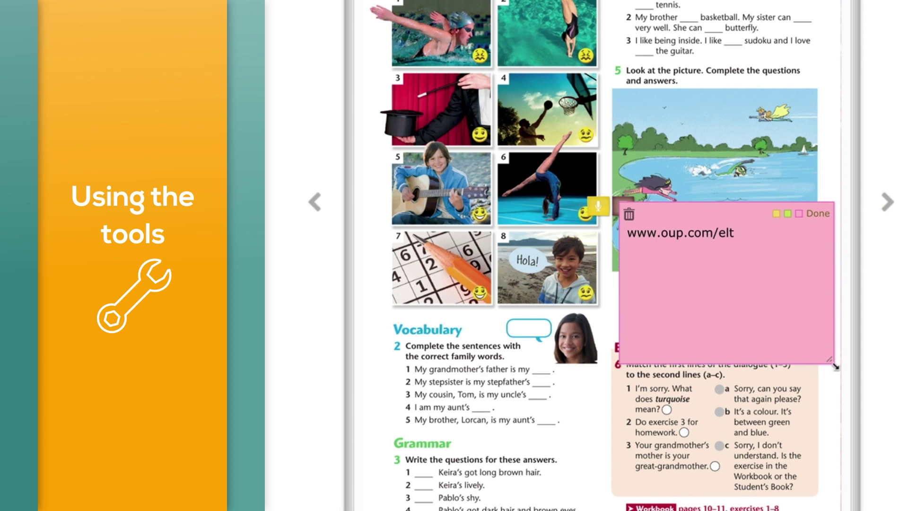
{"action": "left_click", "coordinate": [818, 214]}
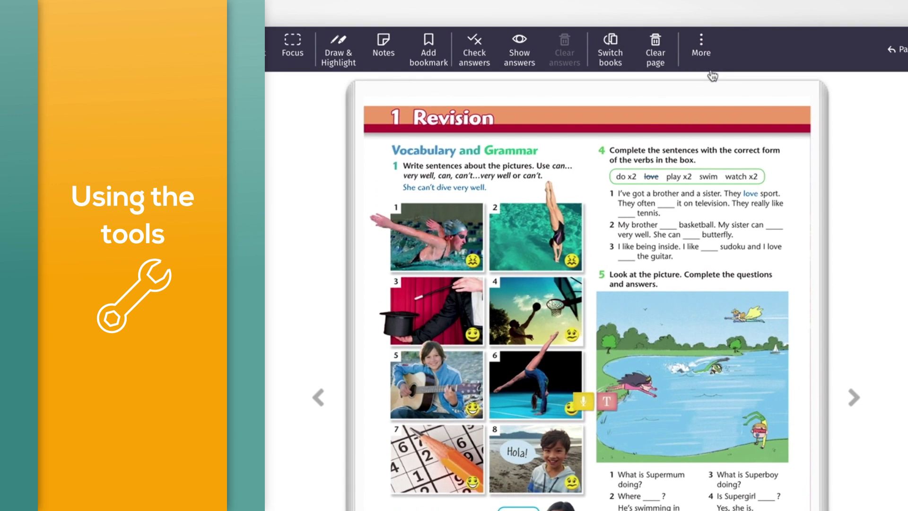
- Switch the page view back to the two-page spread
{"action": "left_click", "coordinate": [703, 55]}
{"action": "left_click", "coordinate": [700, 91]}
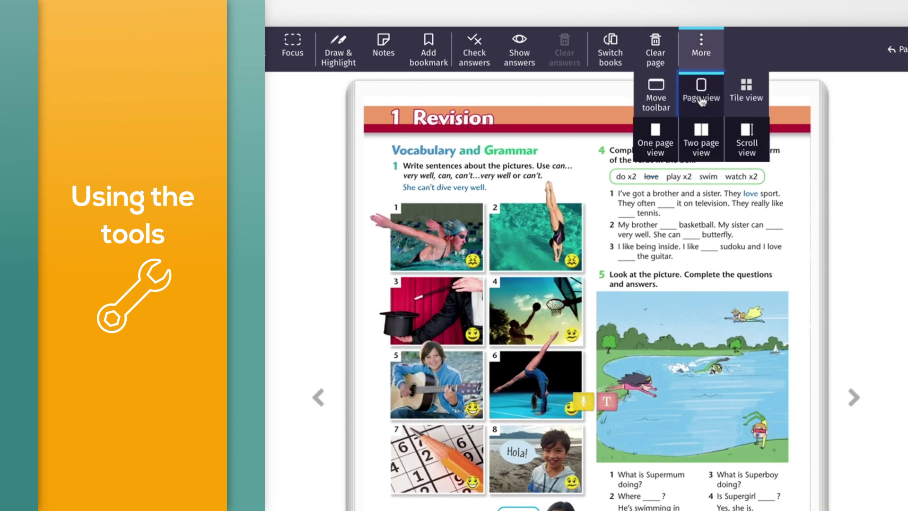
{"action": "left_click", "coordinate": [702, 161]}
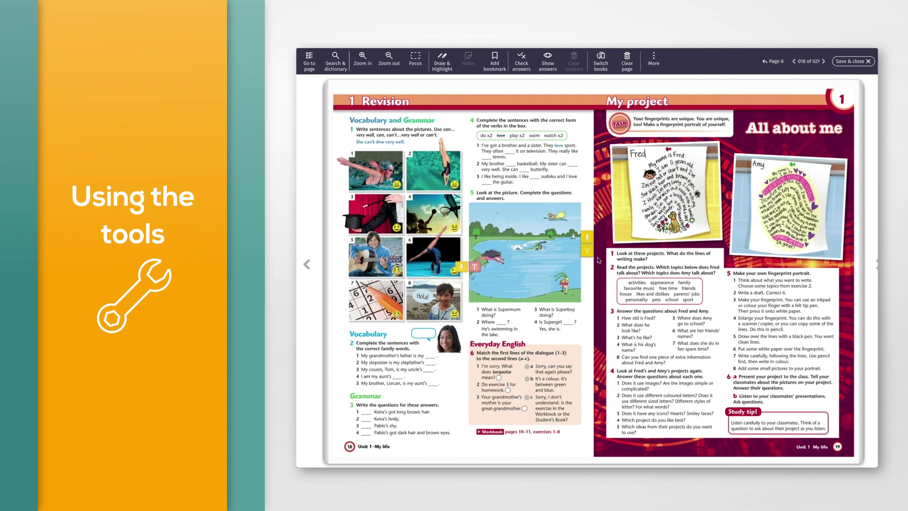
{"action": "left_click", "coordinate": [587, 251]}
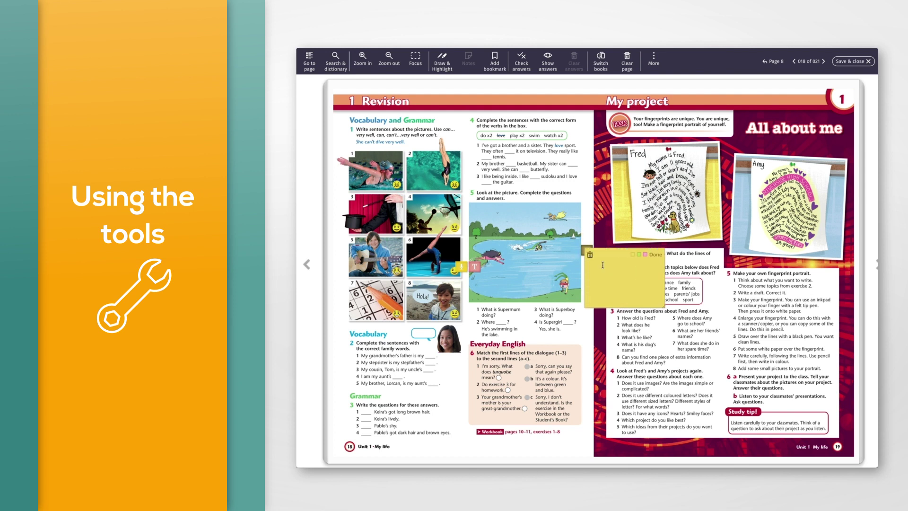
{"action": "key", "text": "ctrl+v"}
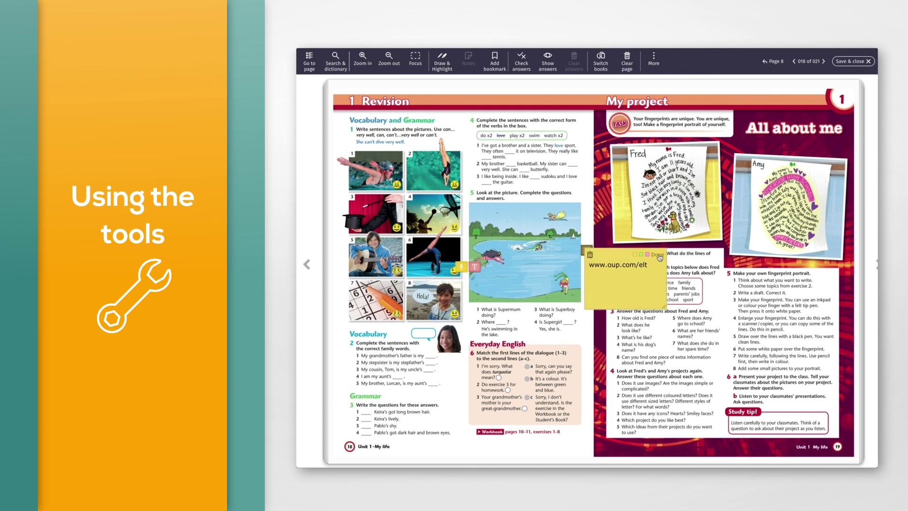
{"action": "left_click", "coordinate": [657, 254]}
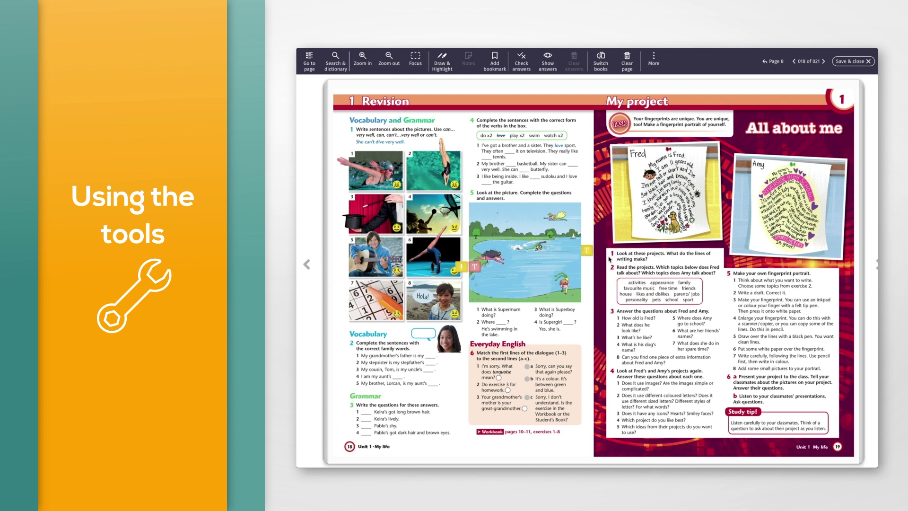
{"action": "left_click", "coordinate": [588, 253]}
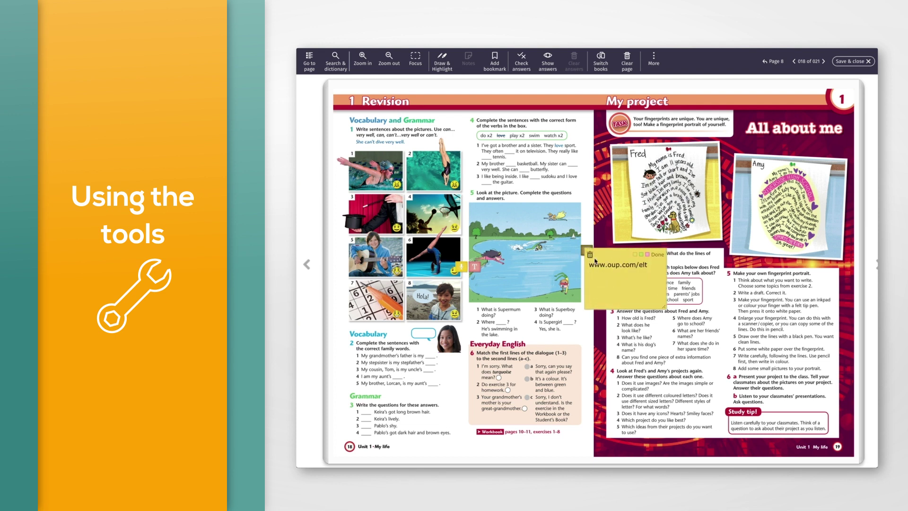
{"action": "left_click", "coordinate": [589, 256]}
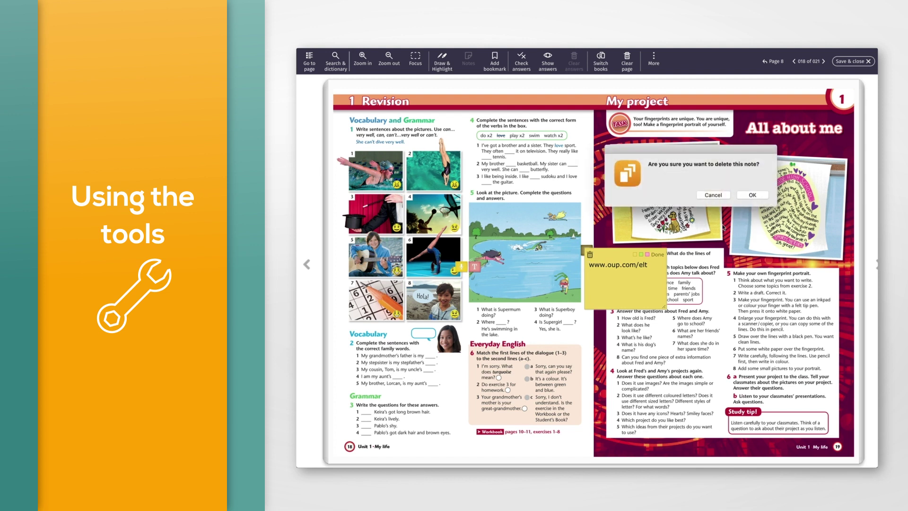
{"action": "left_click", "coordinate": [752, 196]}
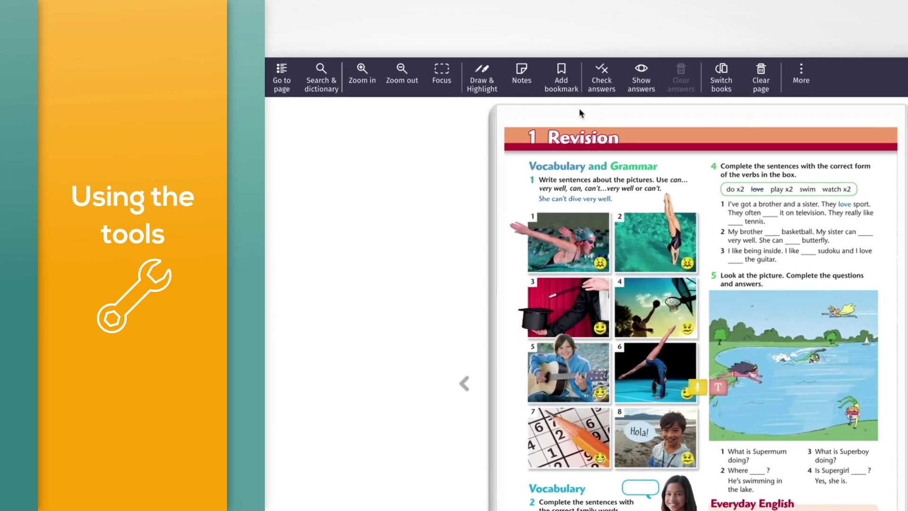
- Bookmark the Revision page and show only bookmarked pages as tiles
{"action": "left_click", "coordinate": [565, 98]}
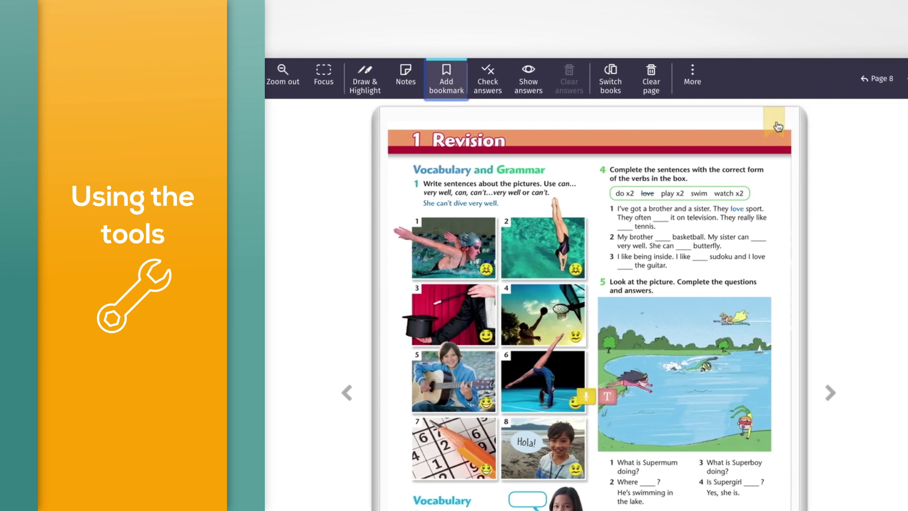
{"action": "left_click", "coordinate": [778, 127]}
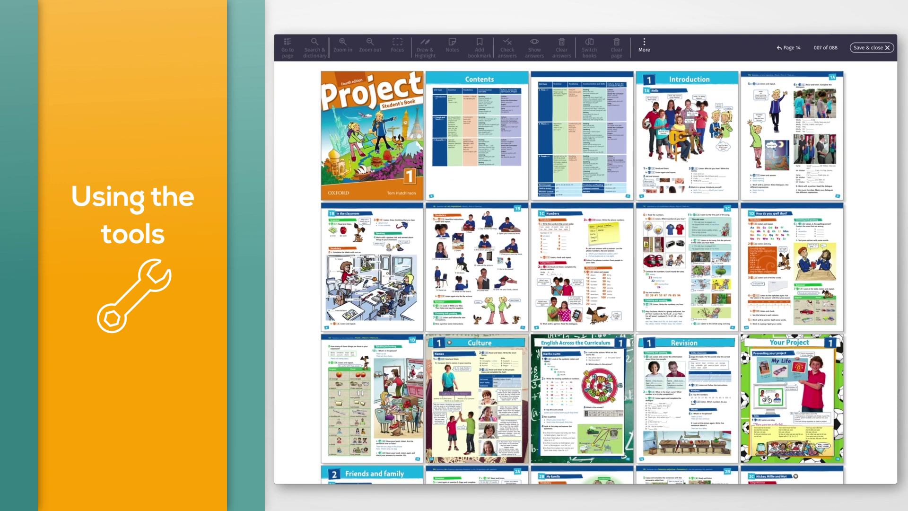
{"action": "left_click", "coordinate": [644, 49]}
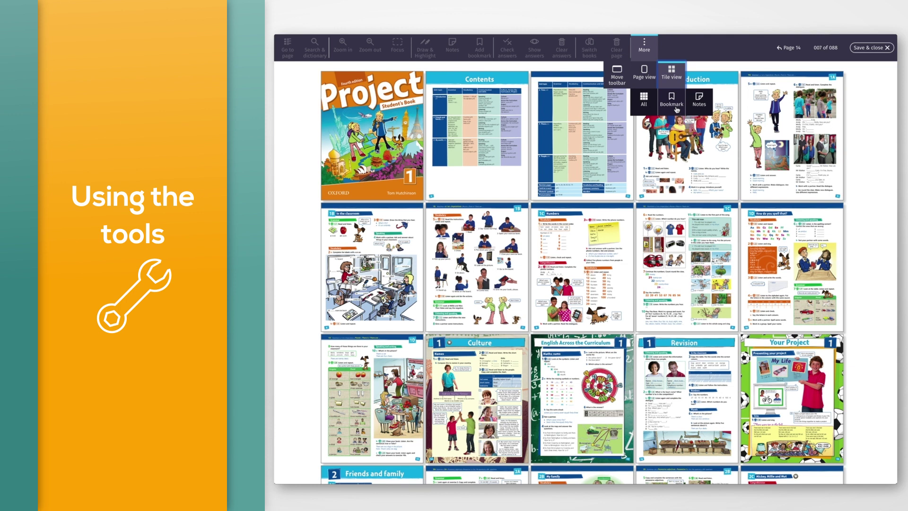
{"action": "left_click", "coordinate": [671, 101]}
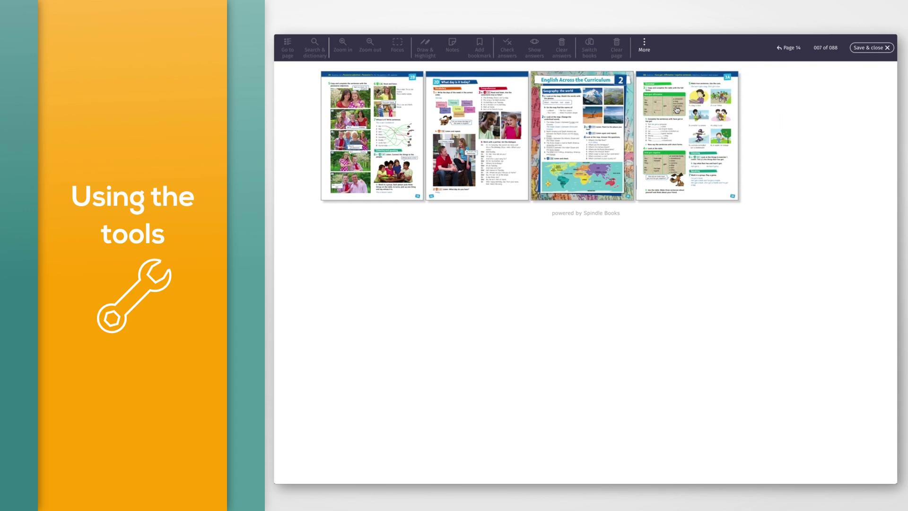
- Filter the page tiles to pages with notes and open English Across the Curriculum
{"action": "left_click", "coordinate": [644, 47]}
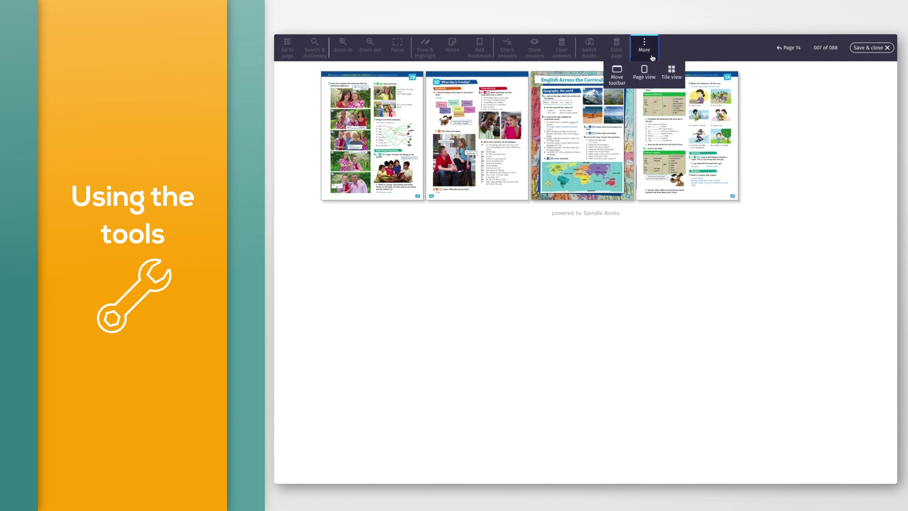
{"action": "left_click", "coordinate": [676, 78]}
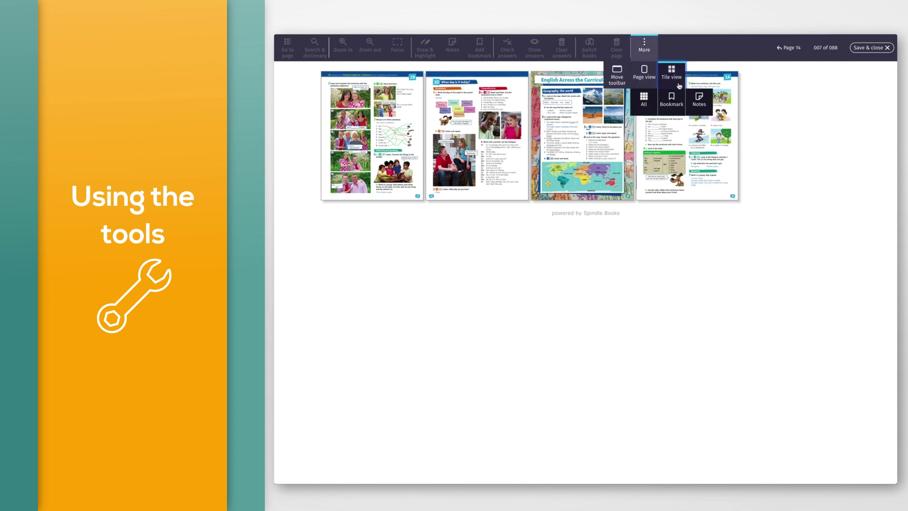
{"action": "left_click", "coordinate": [700, 101]}
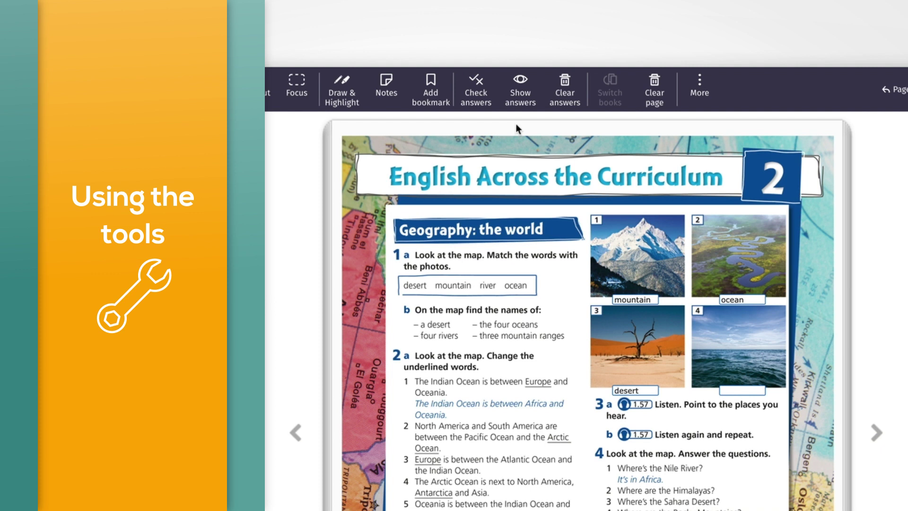
- Check the page's answers and reveal the correct answers for photos 2 and 4 and exercise 1
{"action": "left_click", "coordinate": [484, 113]}
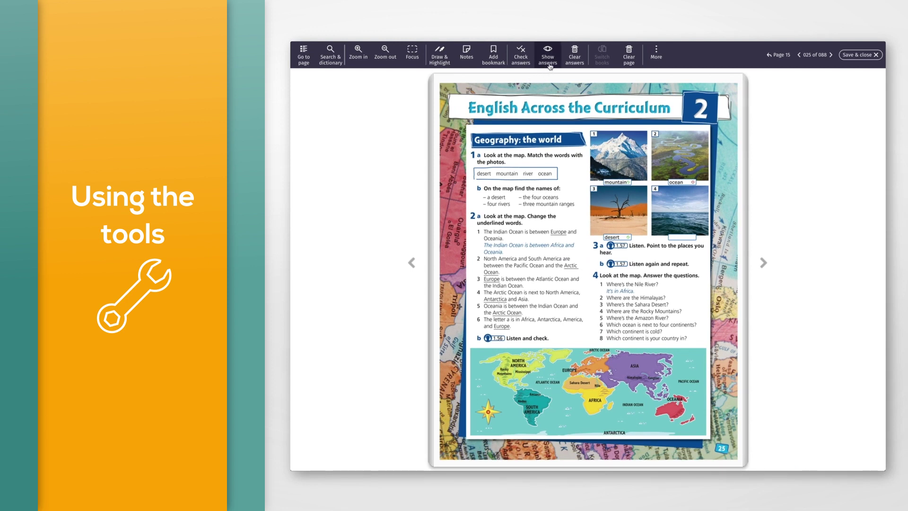
{"action": "left_click", "coordinate": [549, 65]}
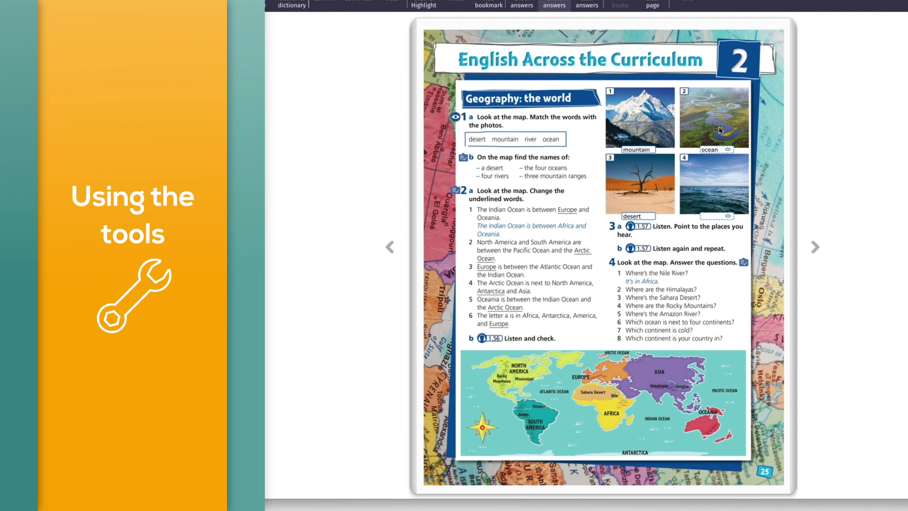
{"action": "left_click", "coordinate": [730, 150]}
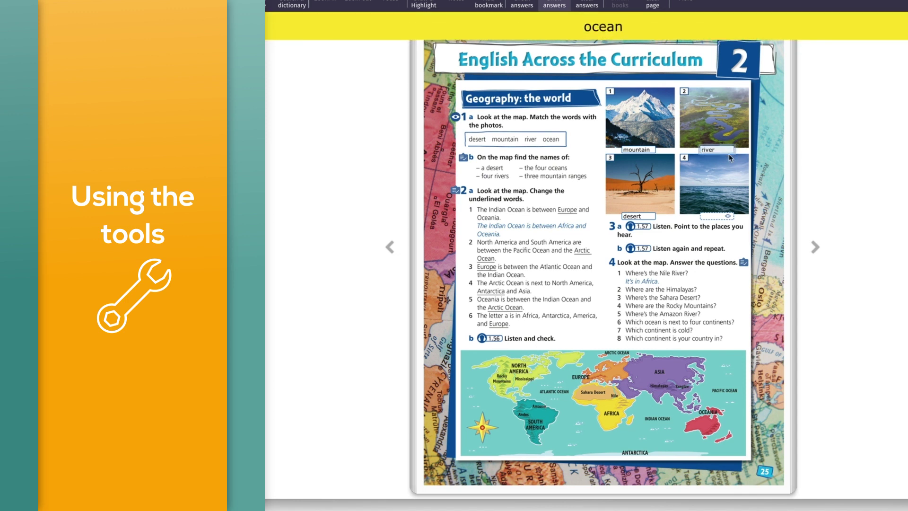
{"action": "left_click", "coordinate": [728, 216]}
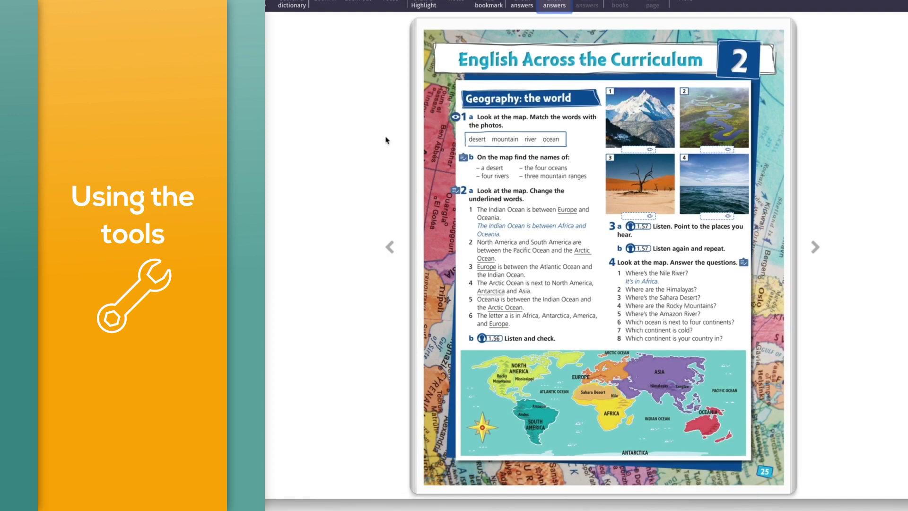
{"action": "left_click", "coordinate": [455, 117]}
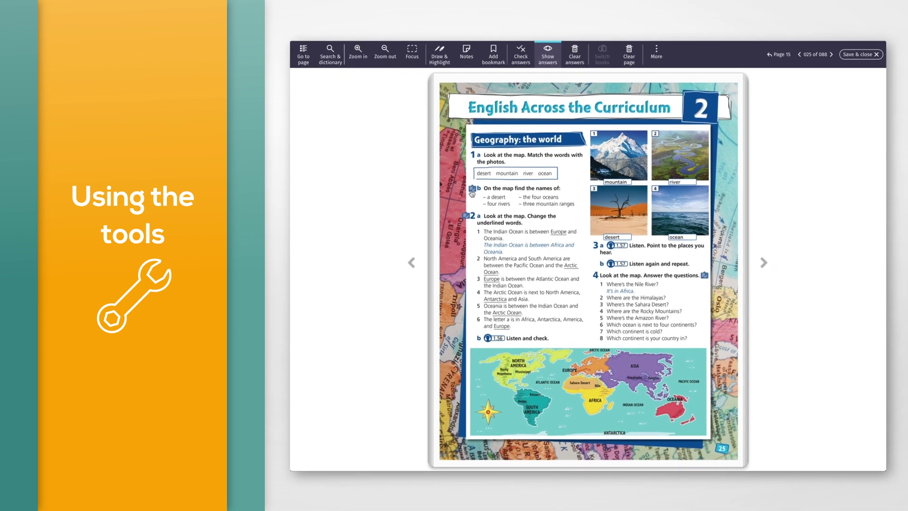
{"action": "left_click", "coordinate": [471, 192]}
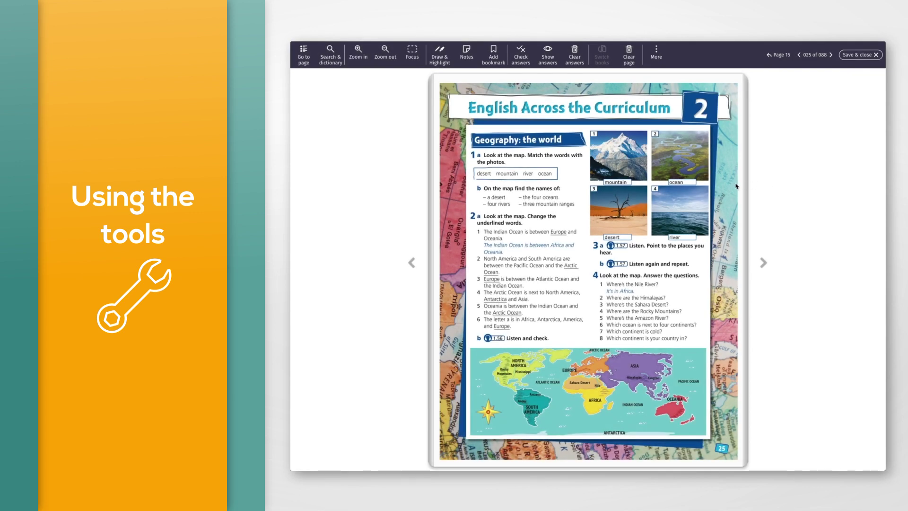
- Label photo 2 as river and photo 4 as ocean
{"action": "left_click", "coordinate": [687, 184]}
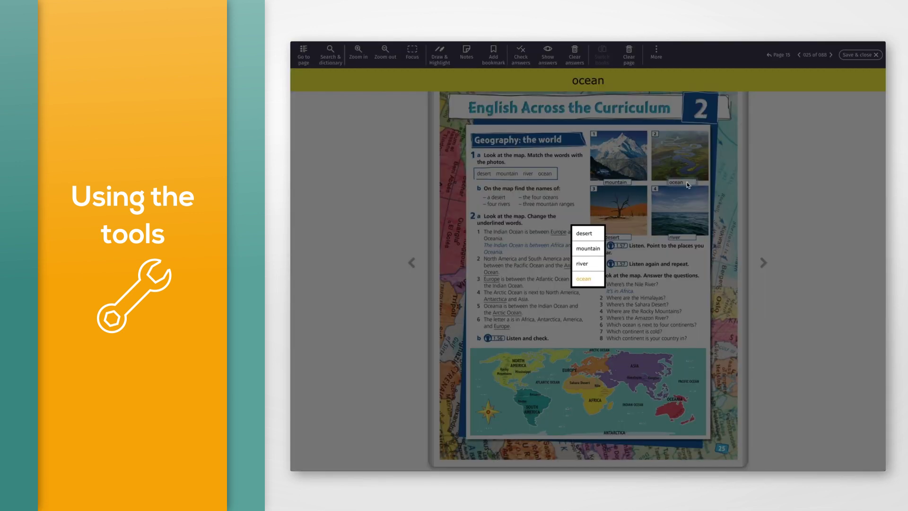
{"action": "left_click", "coordinate": [583, 264]}
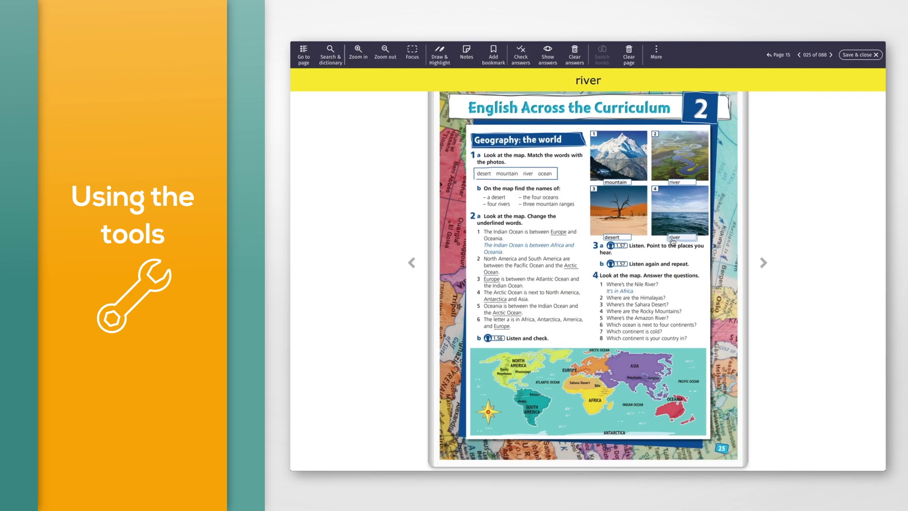
{"action": "left_click", "coordinate": [672, 241]}
{"action": "left_click", "coordinate": [583, 282]}
- Clear the geography page's answers, then wipe all answers, notes and marks, confirming both
{"action": "left_click", "coordinate": [571, 64]}
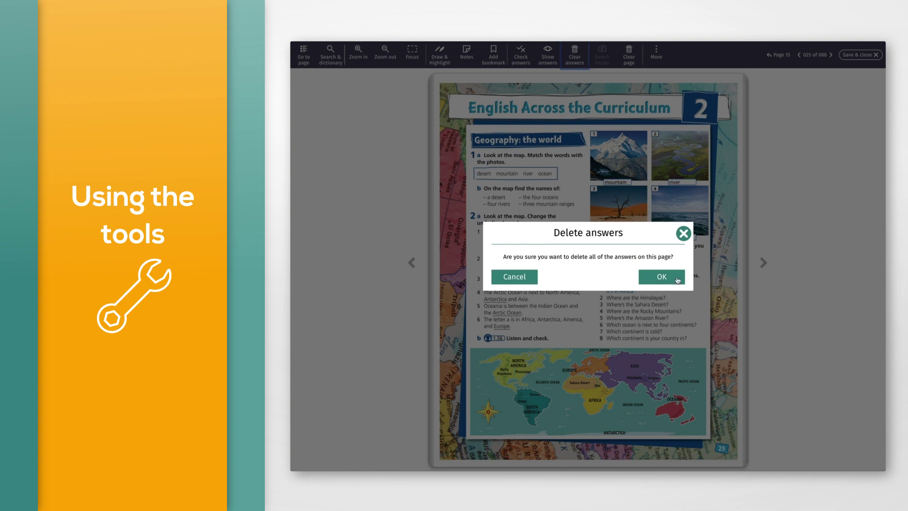
{"action": "left_click", "coordinate": [677, 279]}
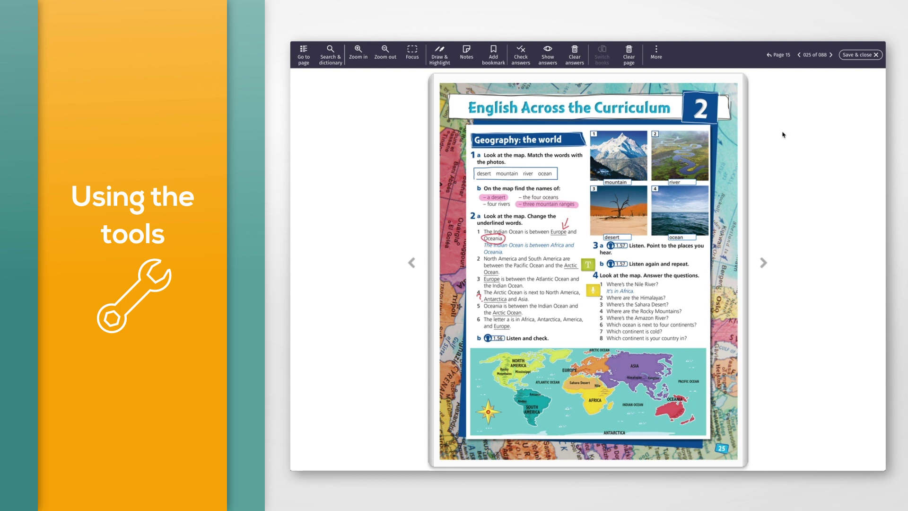
{"action": "left_click", "coordinate": [636, 66]}
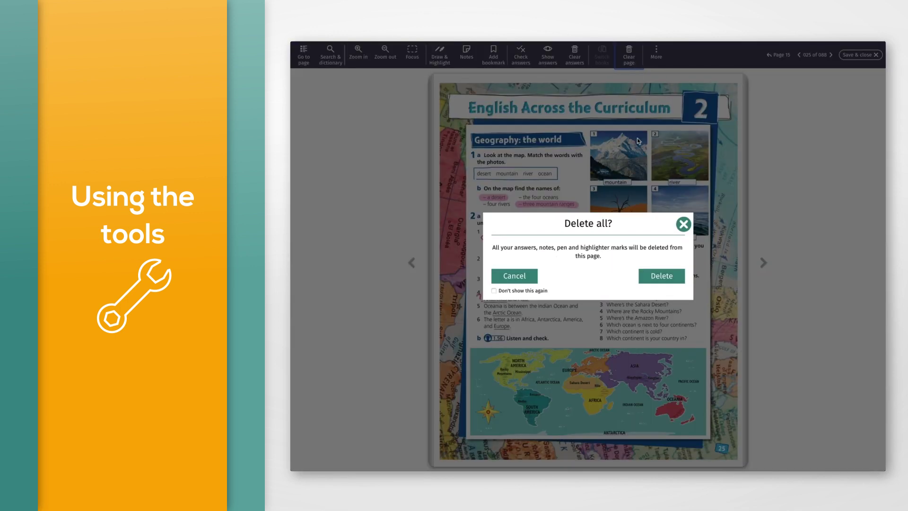
{"action": "left_click", "coordinate": [678, 276]}
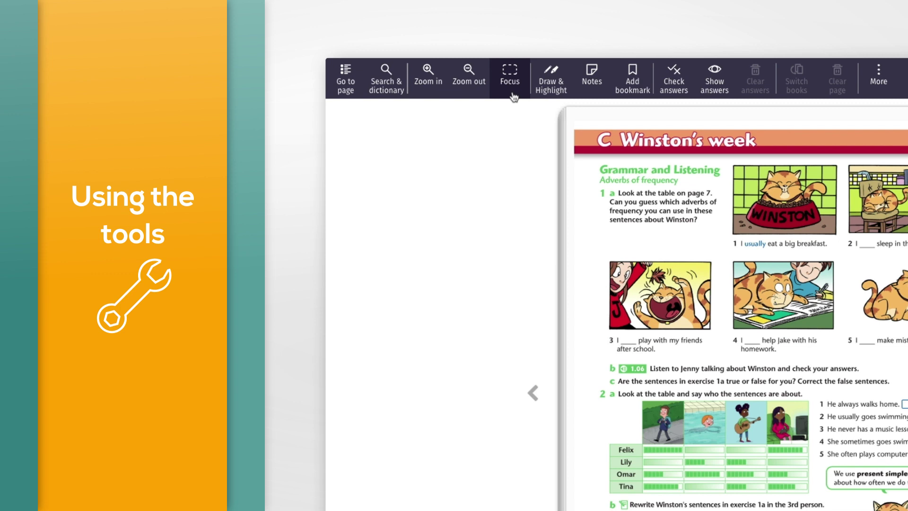
{"action": "left_click", "coordinate": [512, 95]}
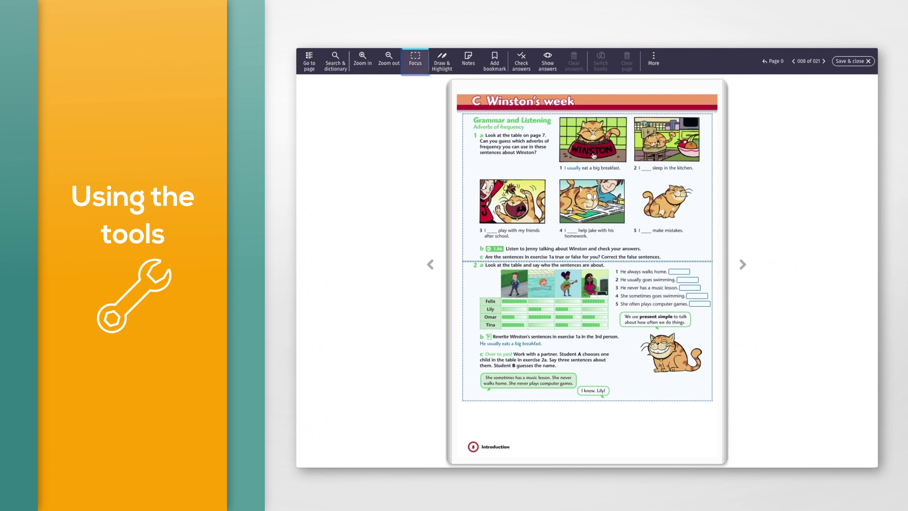
{"action": "left_click", "coordinate": [702, 185]}
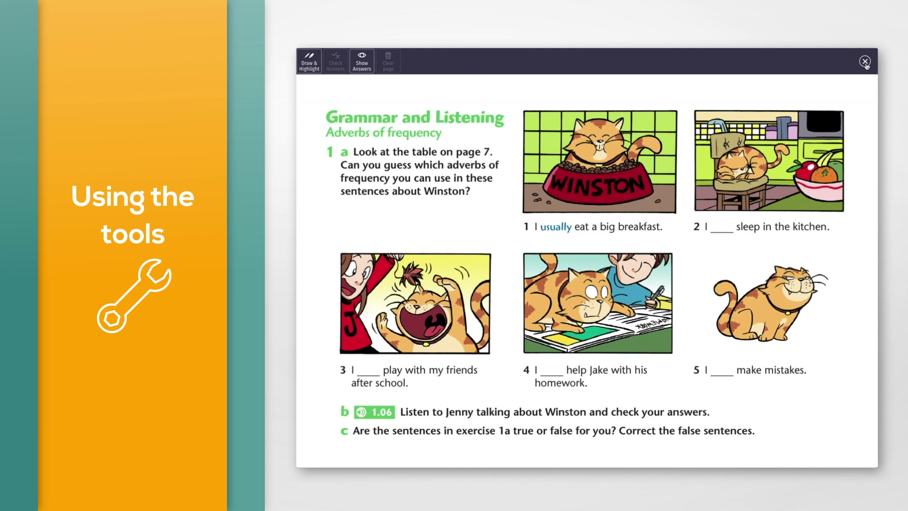
{"action": "left_click", "coordinate": [864, 62]}
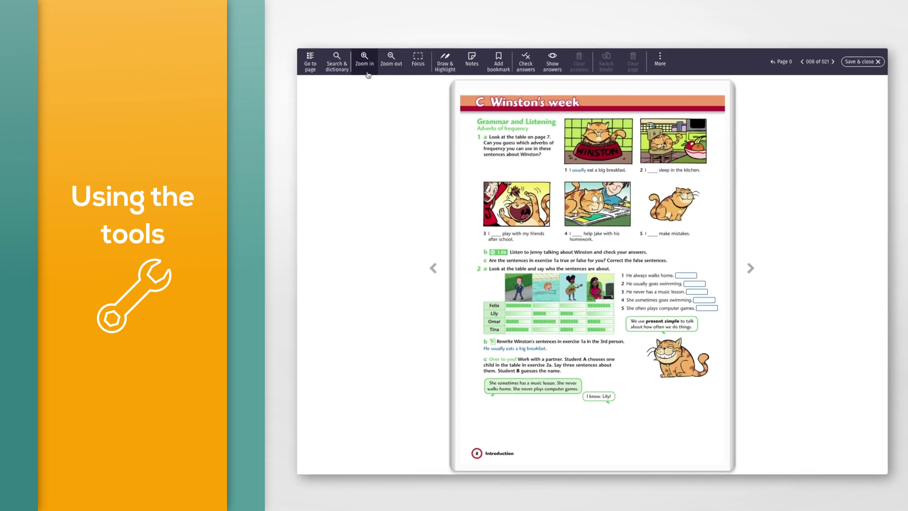
- Zoom the Winston's week page in and back out with the zoom buttons and mouse wheel
{"action": "left_click", "coordinate": [367, 74]}
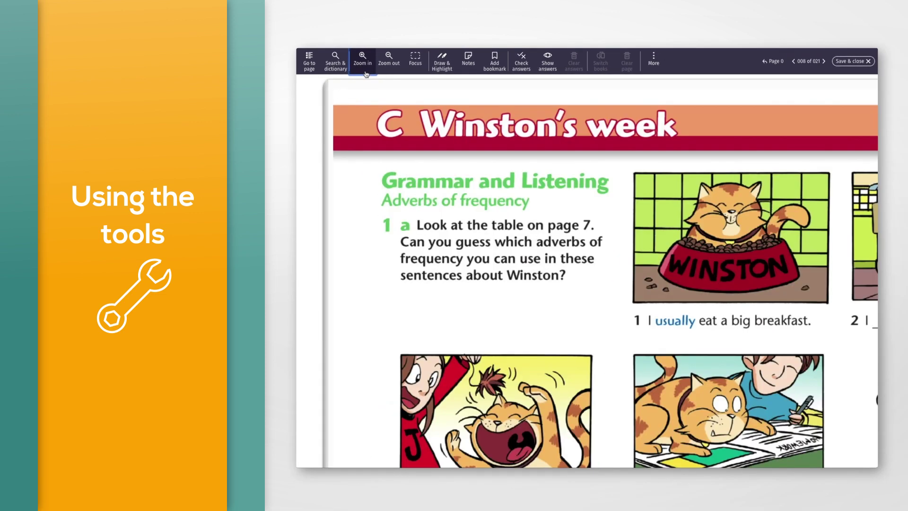
{"action": "left_click", "coordinate": [390, 72]}
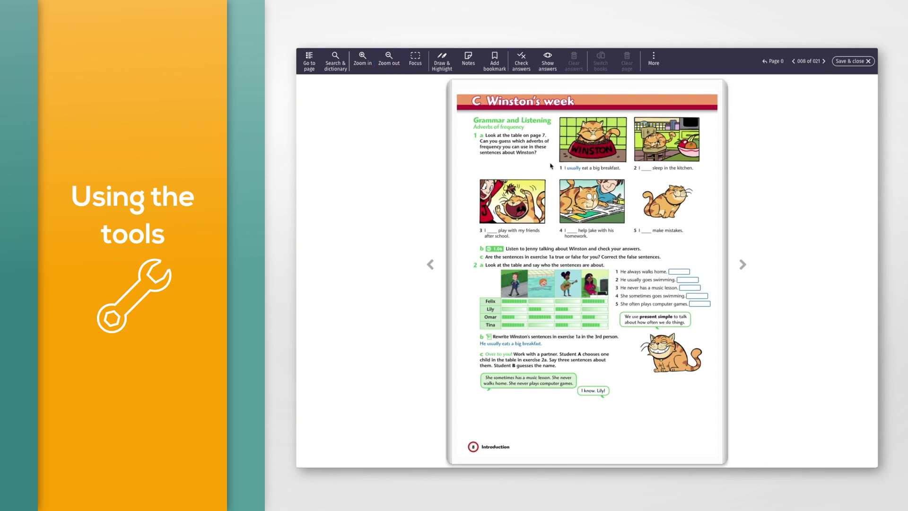
{"action": "scroll", "coordinate": [551, 165], "scroll_direction": "up", "scroll_amount": 5}
{"action": "scroll", "coordinate": [550, 166], "scroll_direction": "up", "scroll_amount": 2}
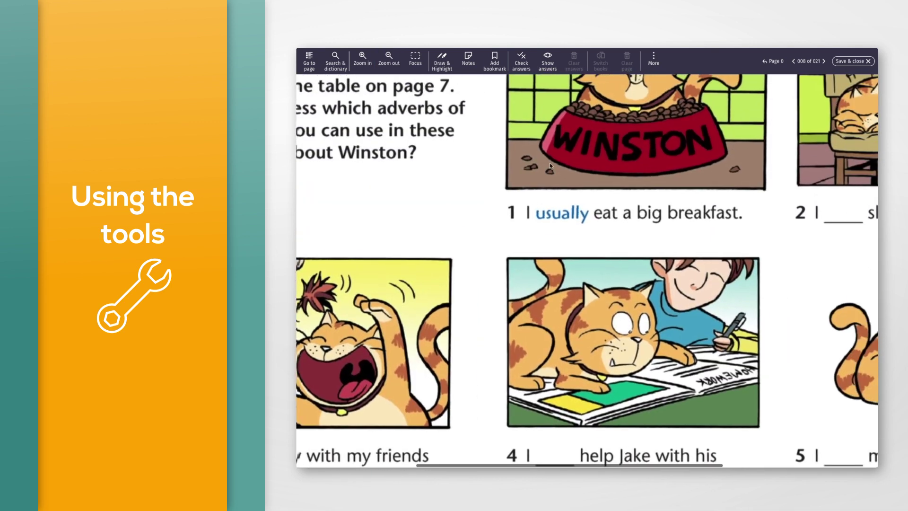
{"action": "scroll", "coordinate": [551, 165], "scroll_direction": "down", "scroll_amount": 5}
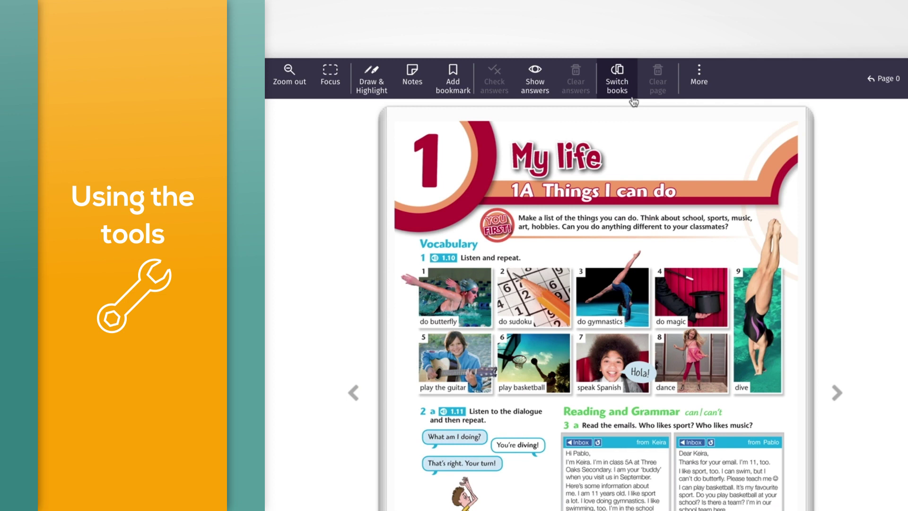
- Switch to the Workbook, follow its exercise link, then return to the Student's Book 1C Vocabulary page
{"action": "left_click", "coordinate": [631, 97]}
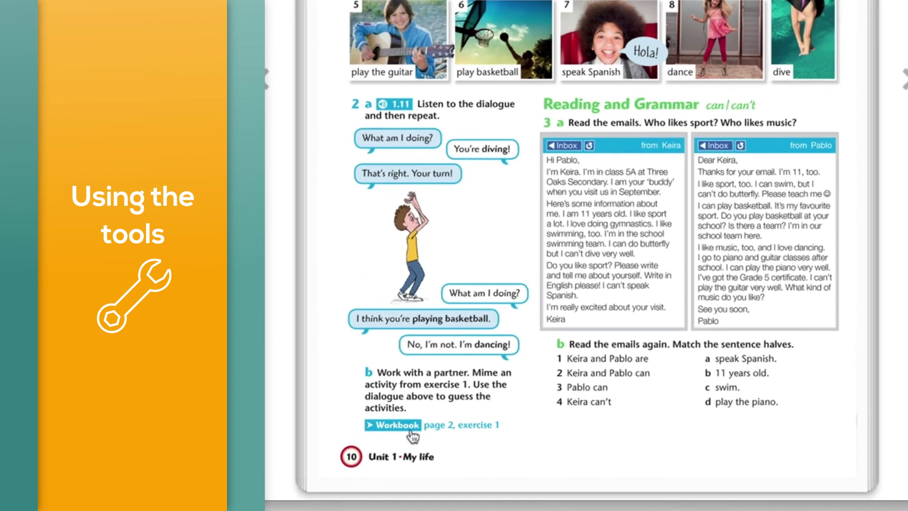
{"action": "left_click", "coordinate": [410, 431]}
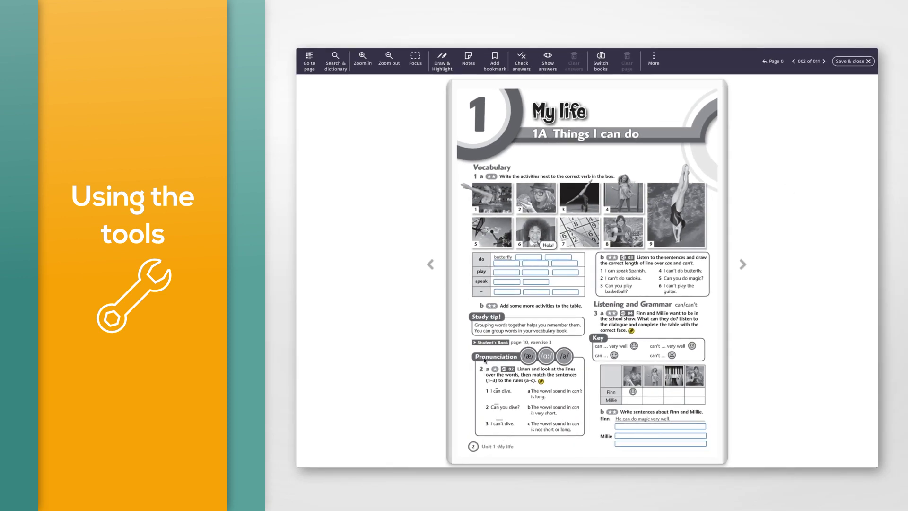
{"action": "left_click", "coordinate": [485, 347]}
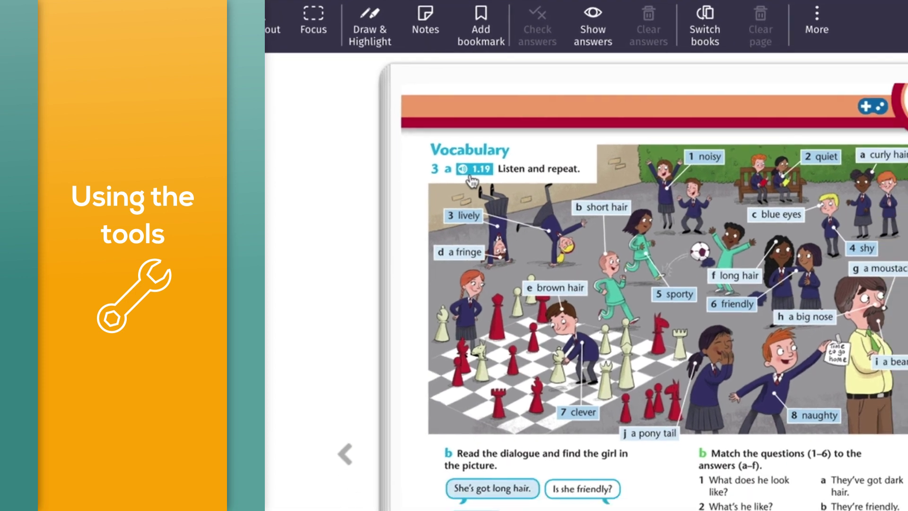
- Play the 1.19 listen-and-repeat audio and set an AB repeat section
{"action": "left_click", "coordinate": [484, 199]}
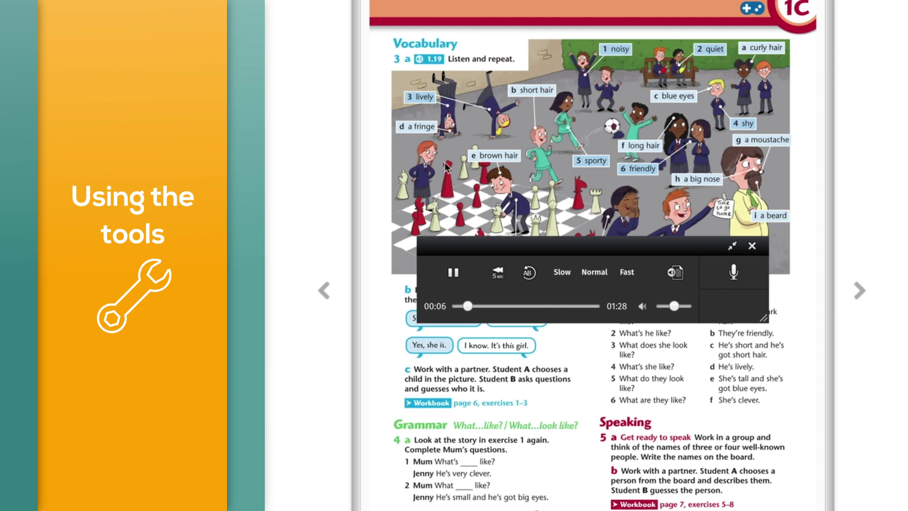
{"action": "left_click", "coordinate": [453, 273]}
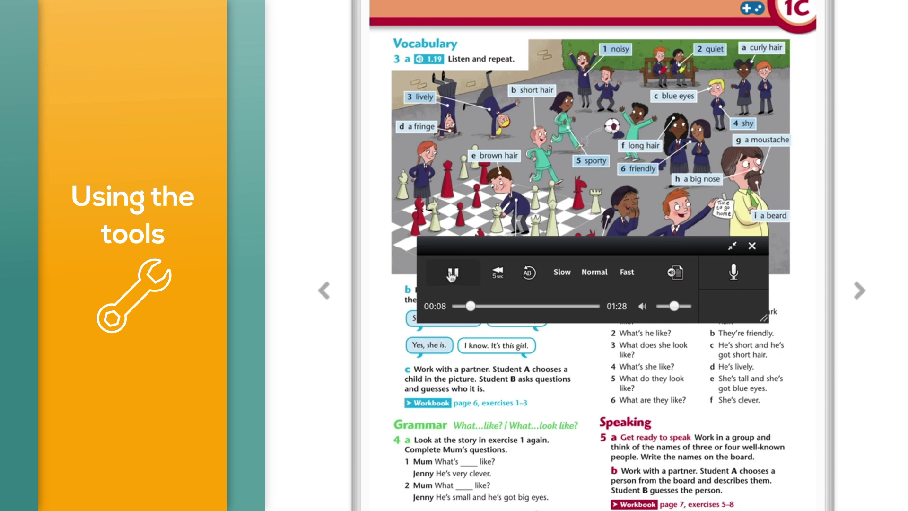
{"action": "left_click", "coordinate": [527, 280]}
{"action": "left_click", "coordinate": [531, 285]}
- Show and hide the transcript, pause the audio at 00:40, and open the voice recorder
{"action": "left_click", "coordinate": [676, 274]}
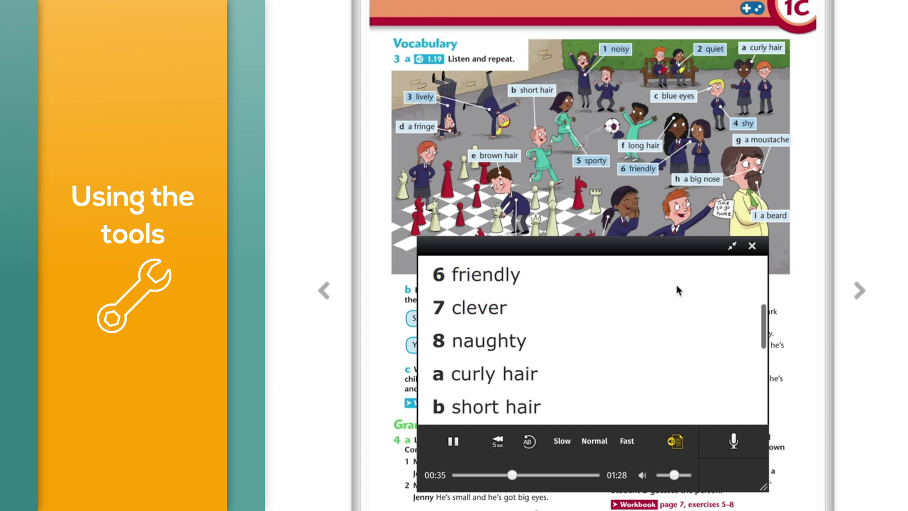
{"action": "left_click", "coordinate": [676, 441]}
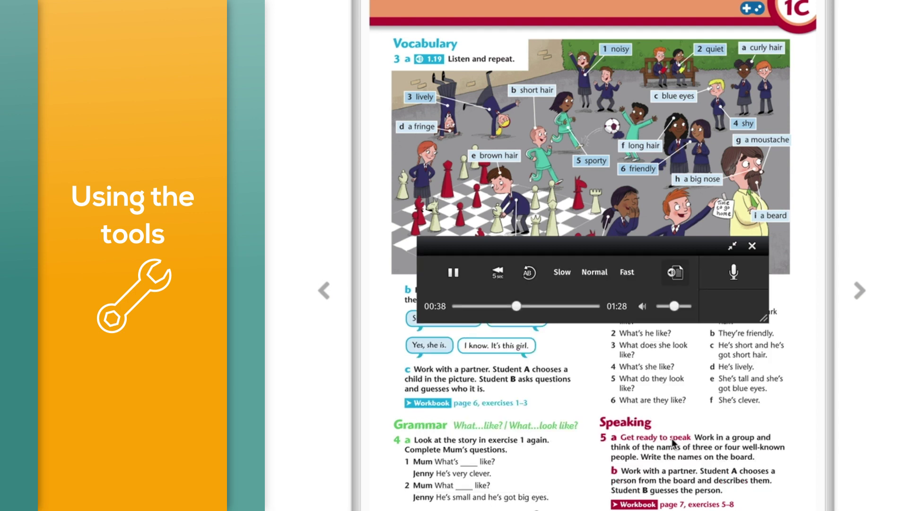
{"action": "left_click", "coordinate": [453, 272]}
{"action": "left_click", "coordinate": [743, 285]}
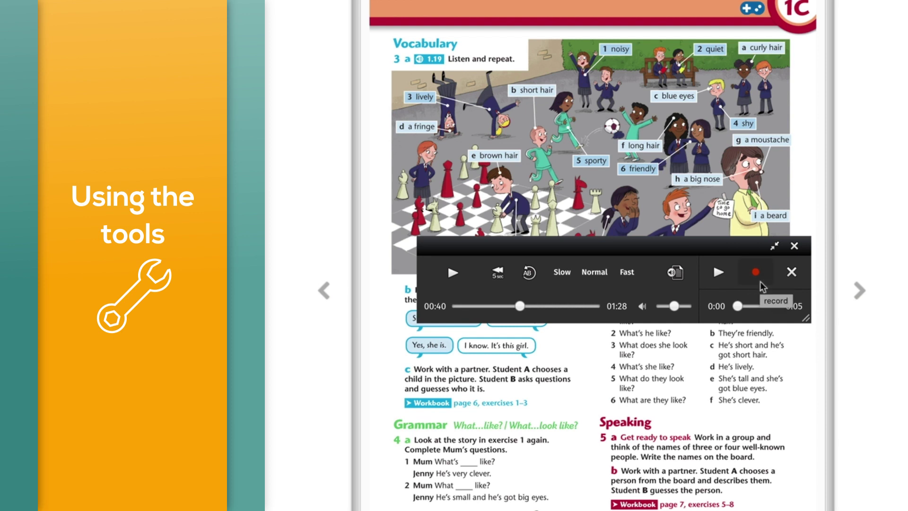
- Record a short own-voice clip, play it back and pause, then close the audio player
{"action": "left_click", "coordinate": [759, 282]}
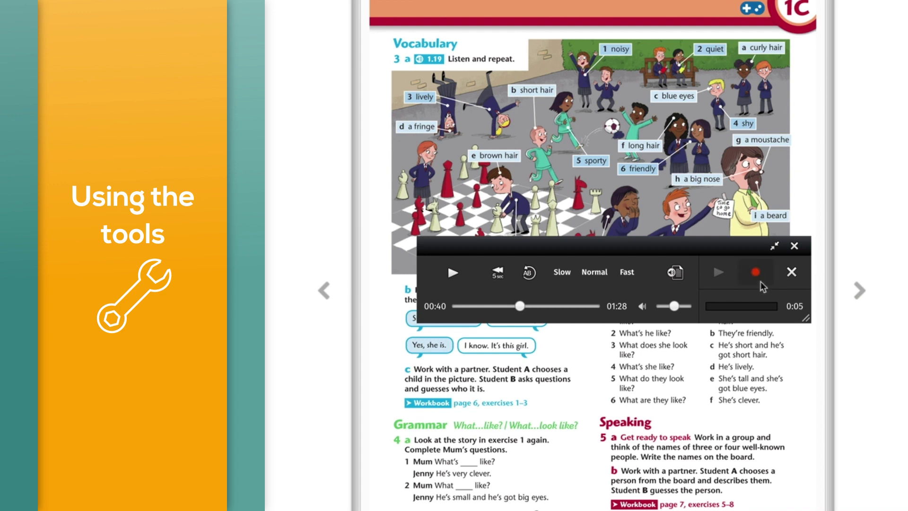
{"action": "left_click", "coordinate": [759, 280]}
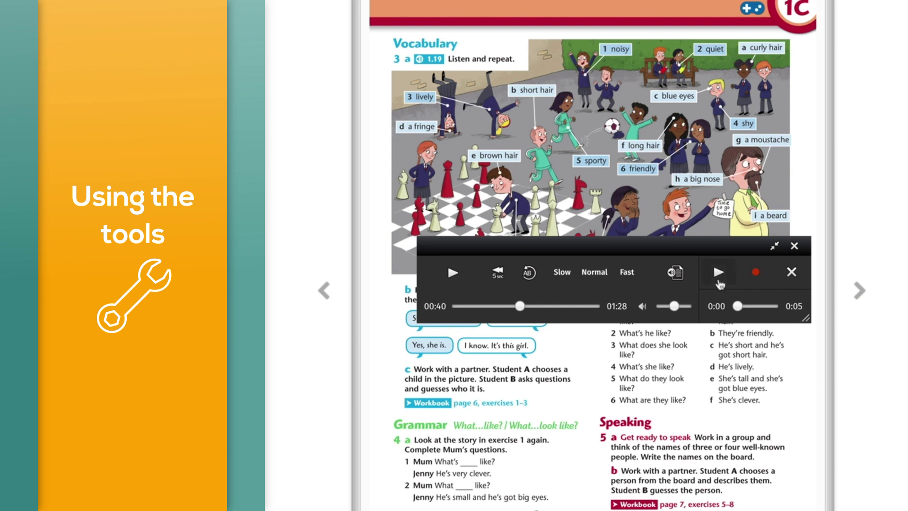
{"action": "left_click", "coordinate": [718, 289]}
{"action": "left_click", "coordinate": [727, 282]}
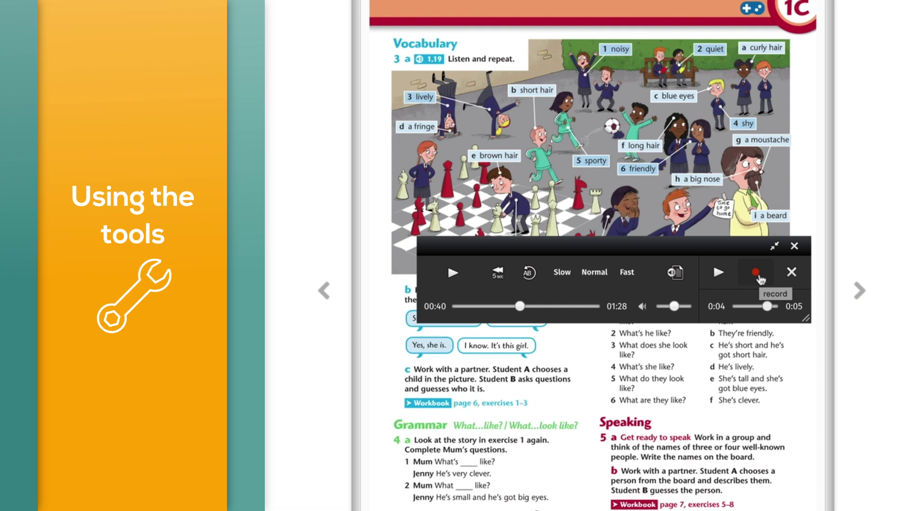
{"action": "left_click", "coordinate": [799, 251]}
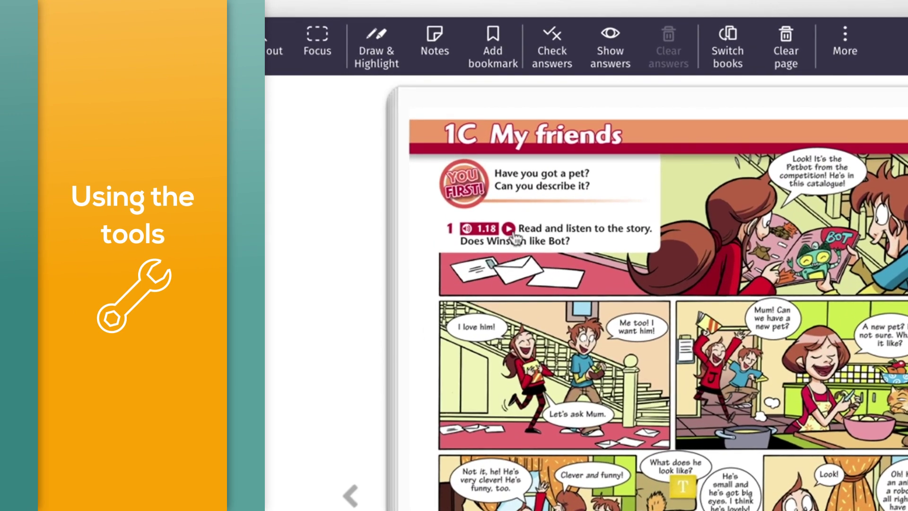
- Play the 1C My friends story video, lower its volume slightly, and enlarge its window
{"action": "left_click", "coordinate": [511, 231]}
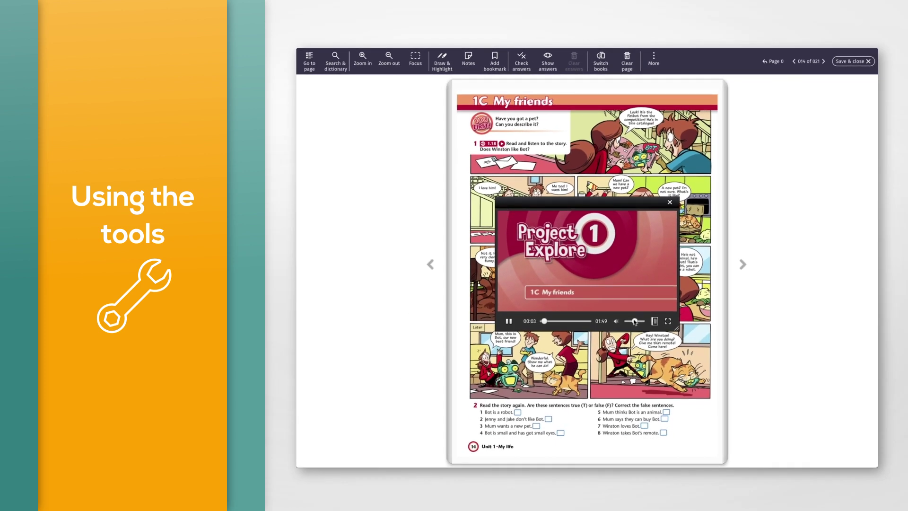
{"action": "left_click_drag", "start_coordinate": [634, 321], "coordinate": [722, 357]}
{"action": "left_click_drag", "start_coordinate": [616, 201], "coordinate": [568, 173]}
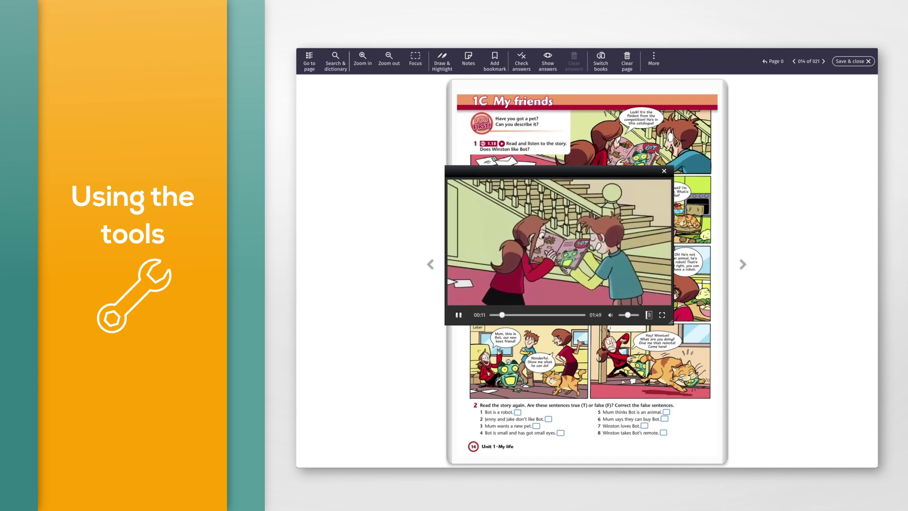
- Switch the video layout to show the transcript above the picture
{"action": "left_click", "coordinate": [648, 320]}
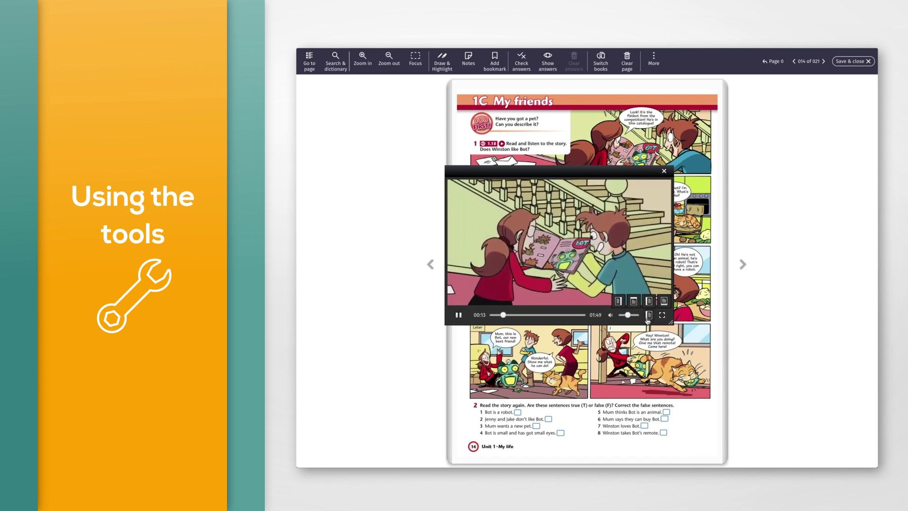
{"action": "left_click", "coordinate": [618, 301]}
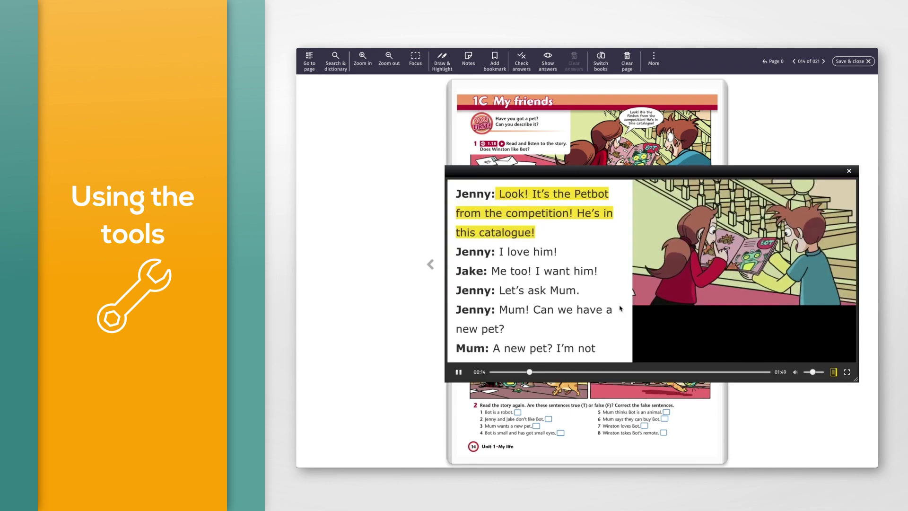
{"action": "left_click", "coordinate": [833, 372]}
{"action": "left_click", "coordinate": [648, 315]}
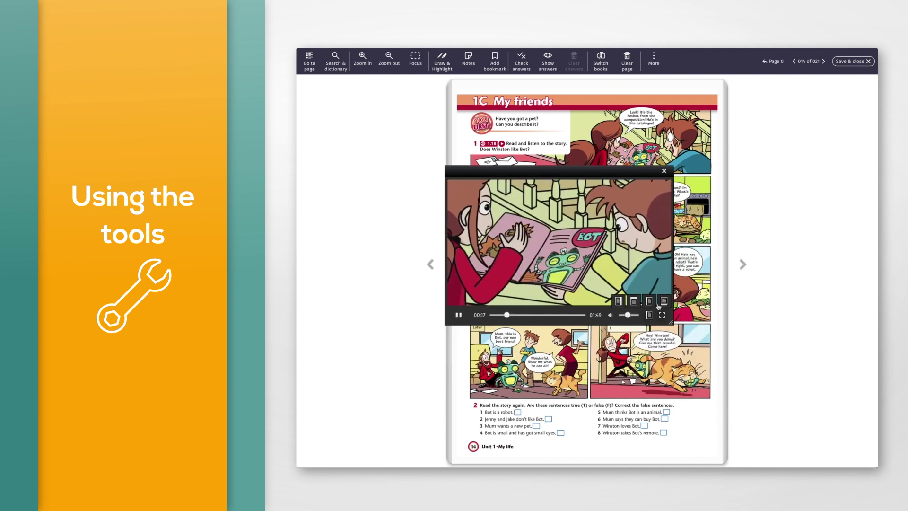
{"action": "left_click", "coordinate": [661, 301]}
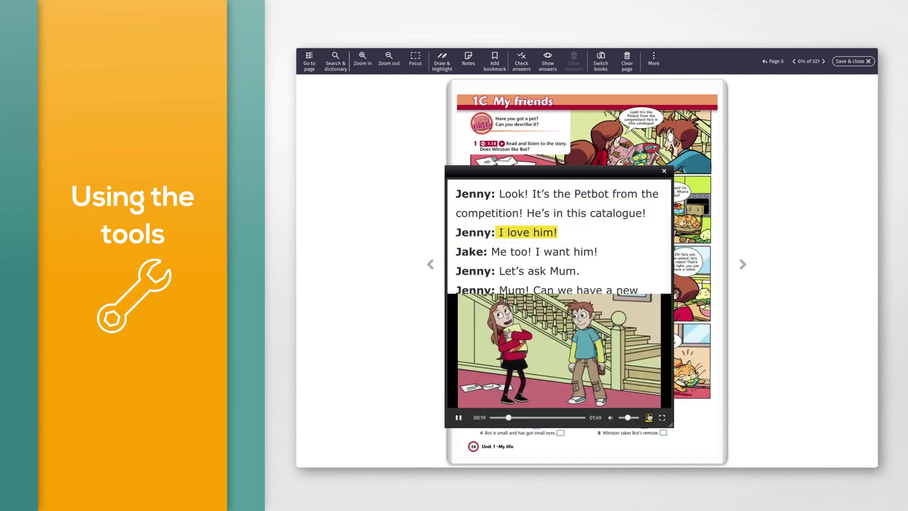